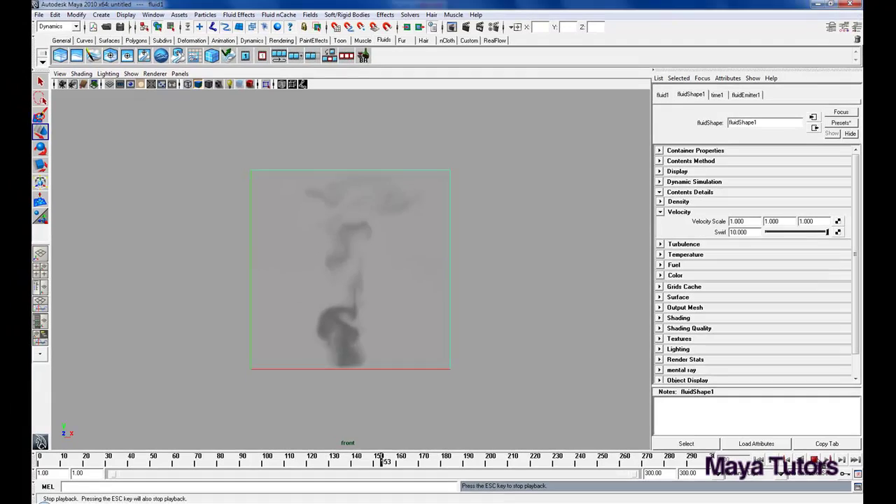
- Stop the smoke playback and swap the Velocity section for the Turbulence settings
click(814, 460)
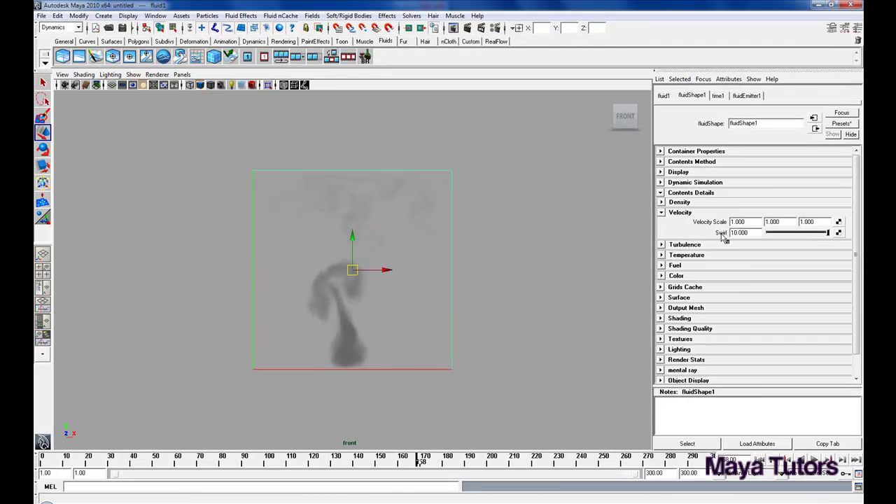
click(661, 213)
click(661, 223)
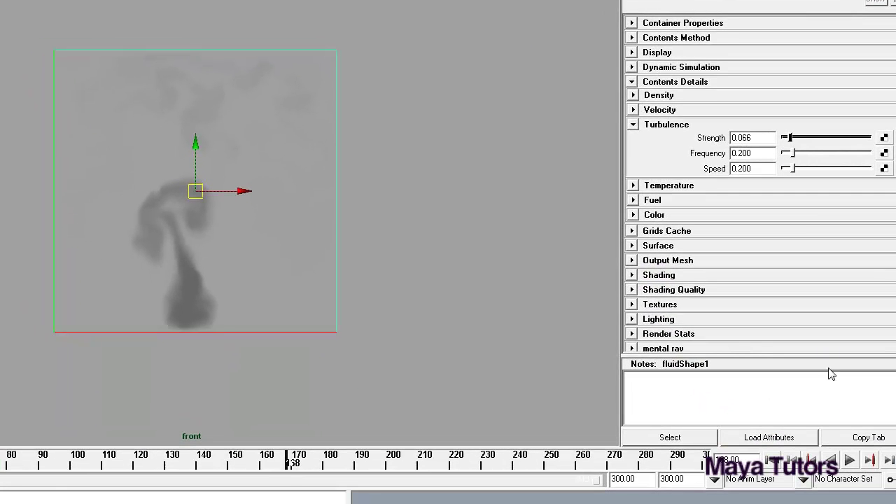
- Replay the smoke simulation from frame 1 and stop it at frame 173
click(787, 461)
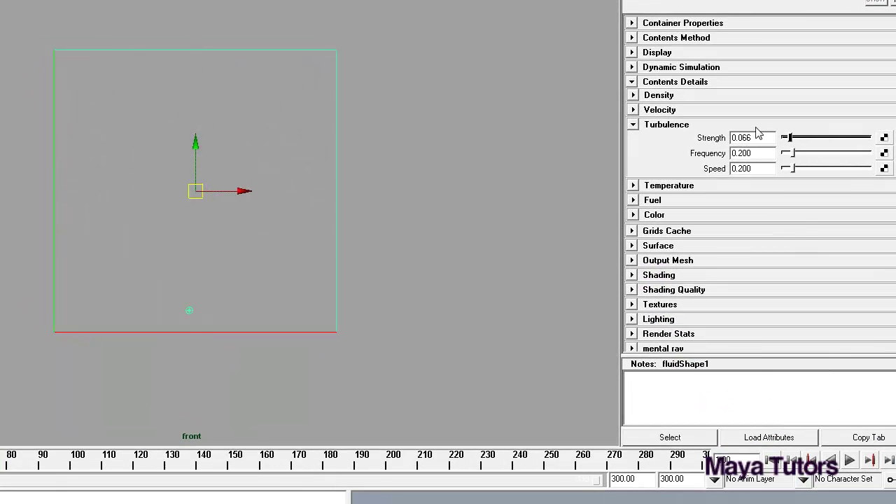
click(850, 461)
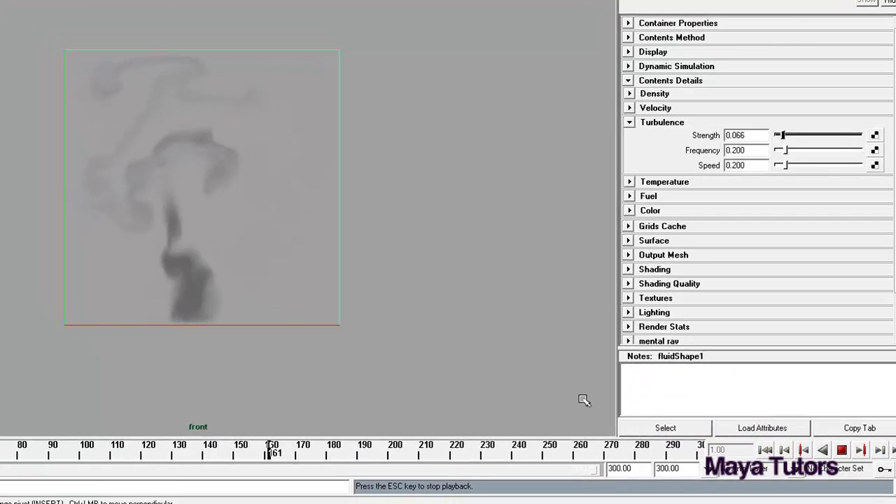
key(Escape)
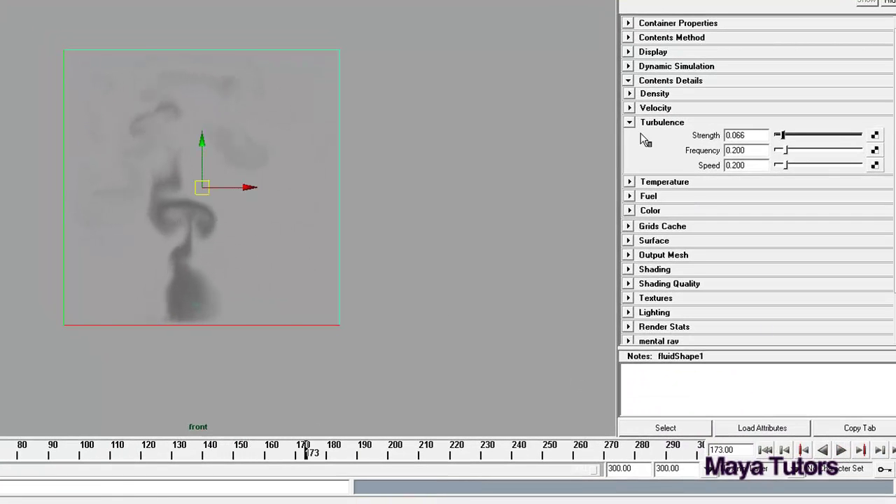
- Fold Turbulence away and briefly inspect the Temperature, Fuel and Color sections, leaving them collapsed
click(629, 123)
click(629, 136)
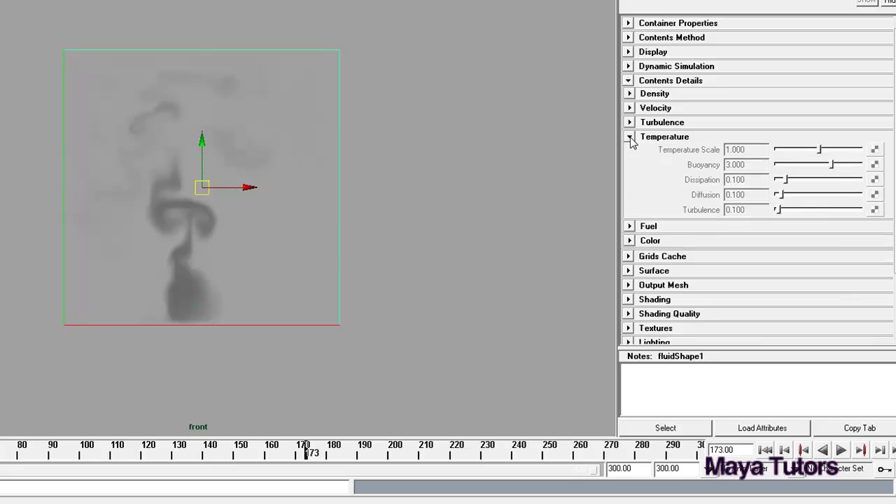
click(630, 137)
click(630, 151)
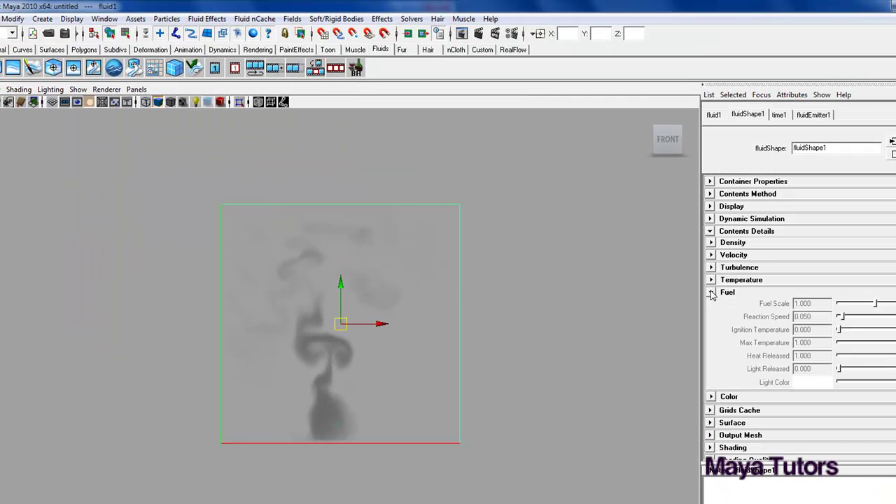
click(711, 293)
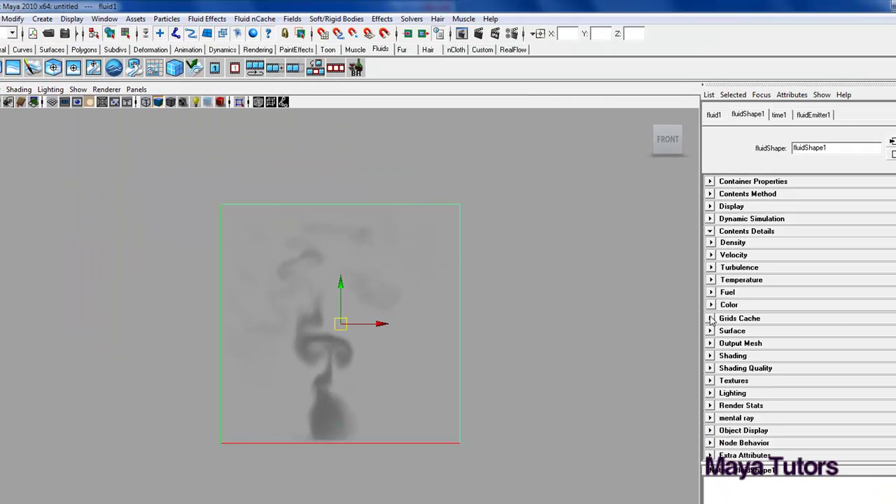
click(711, 305)
click(712, 305)
click(712, 280)
click(711, 280)
click(712, 280)
click(712, 280)
- Collapse Contents Details and glance at the Grids Cache and Surface options before folding them
click(711, 232)
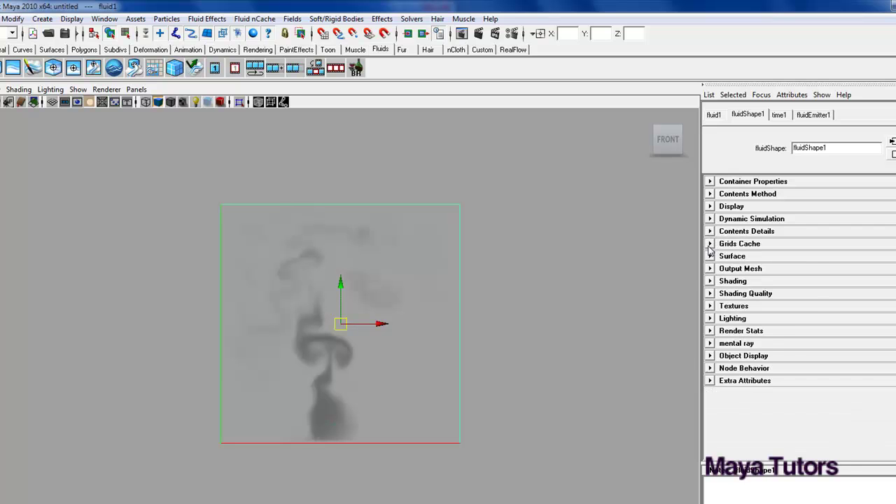
click(709, 244)
click(709, 245)
click(711, 257)
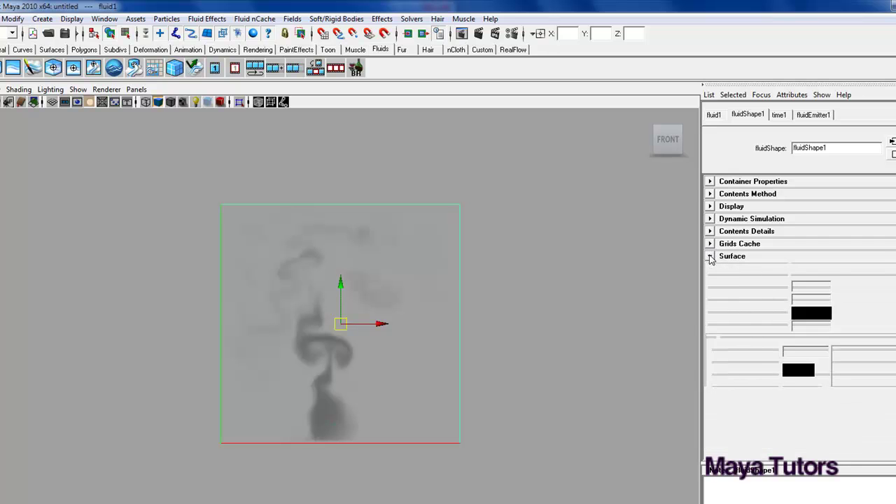
click(711, 257)
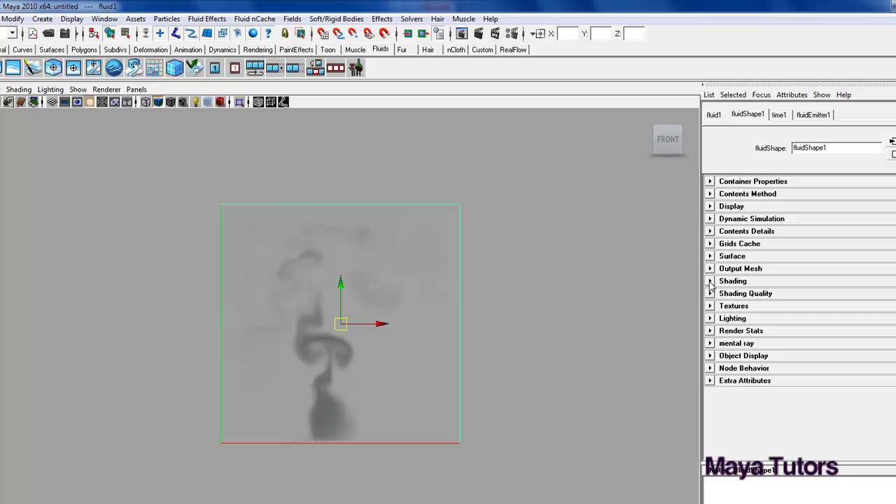
- In Shading, vary transparency, set glow intensity to 0.083 and edge dropoff to 0.810
click(711, 281)
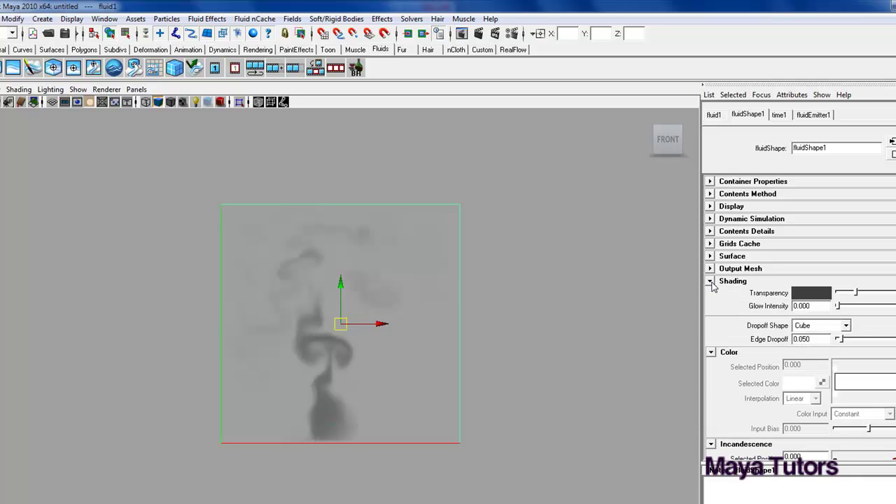
scroll(724, 294, down, 1)
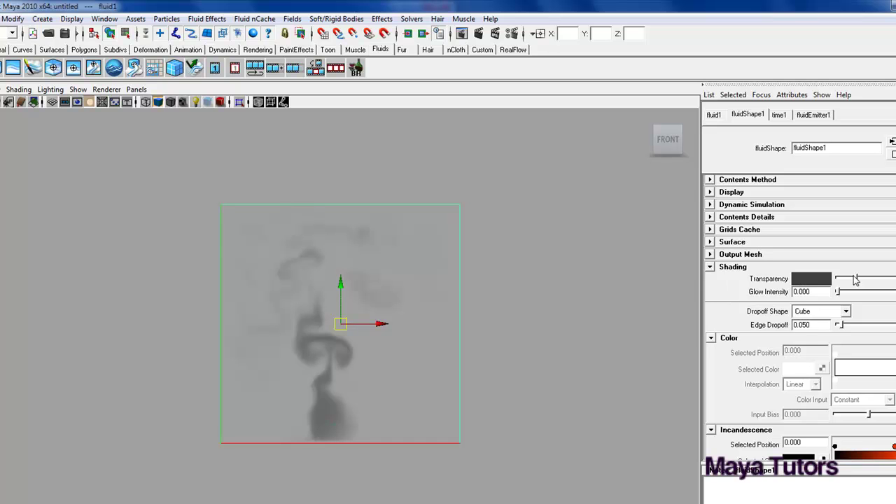
mouse_move(859, 281)
mouse_down()
mouse_move(888, 280)
mouse_move(844, 280)
mouse_move(890, 289)
mouse_move(860, 289)
mouse_up()
drag(838, 294, 847, 296)
mouse_move(838, 327)
mouse_down()
mouse_move(889, 326)
mouse_move(844, 330)
mouse_up()
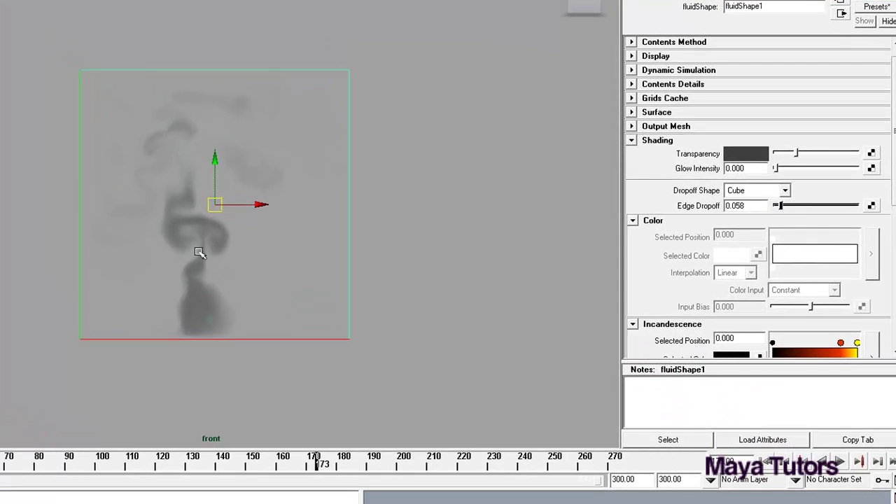
- Drop edge dropoff to 0, play the simulation, then raise it to about 0.529
drag(781, 211, 766, 221)
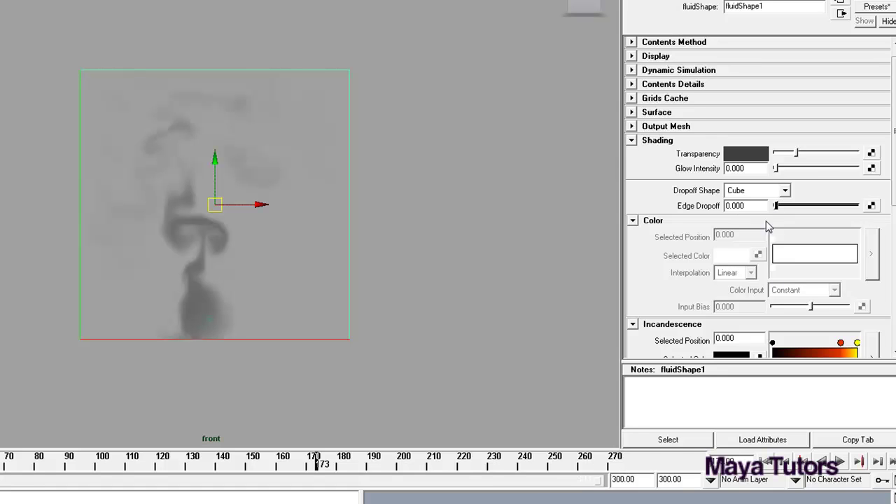
click(858, 462)
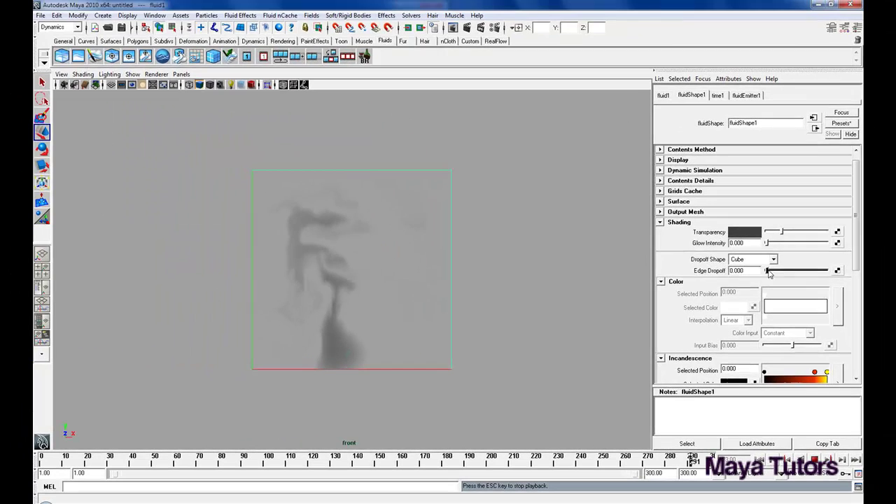
drag(769, 273, 807, 278)
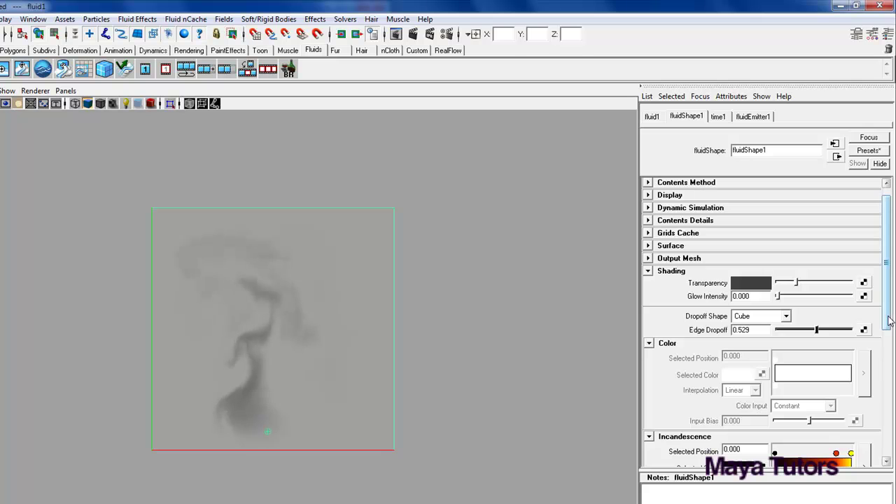
drag(891, 321, 892, 366)
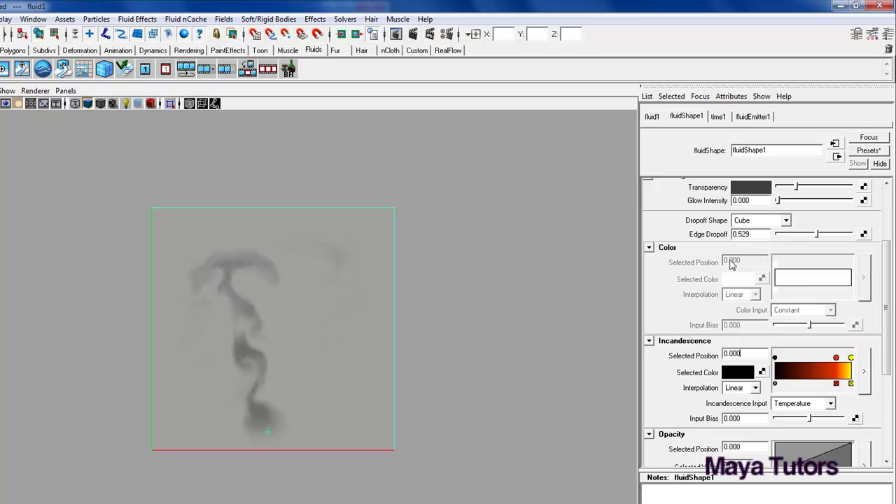
scroll(734, 266, down, 3)
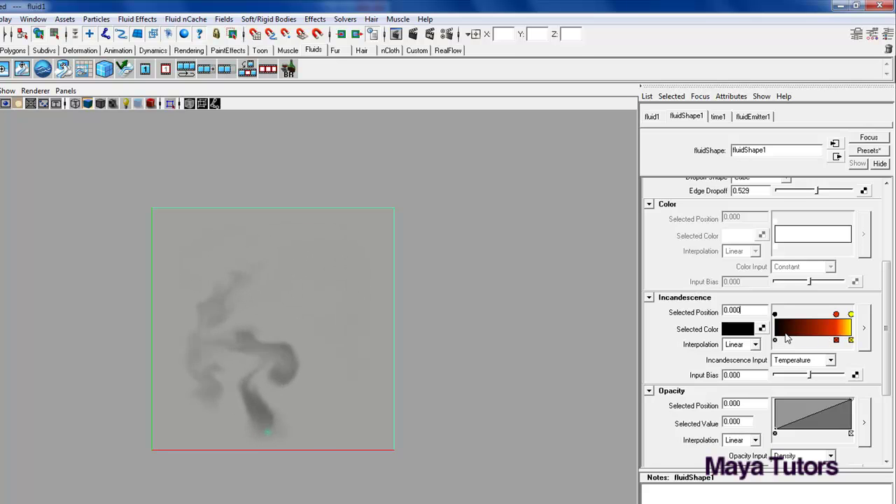
scroll(785, 338, down, 1)
scroll(780, 321, down, 1)
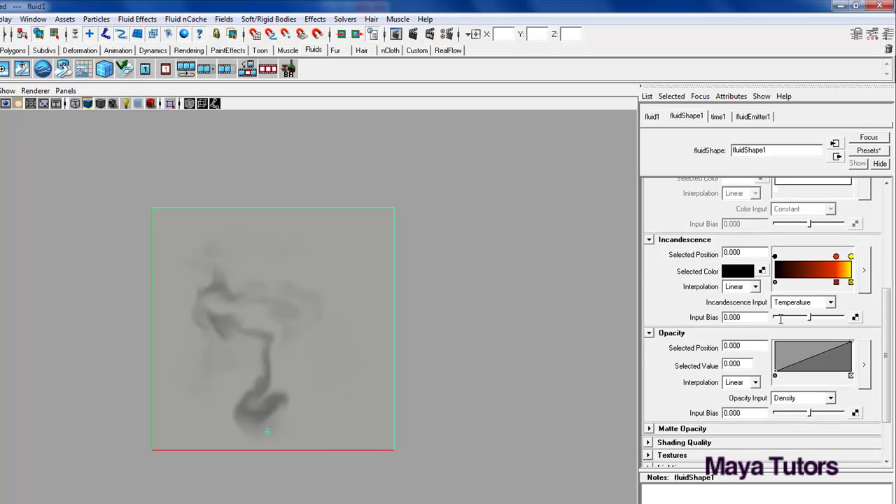
click(798, 302)
click(805, 312)
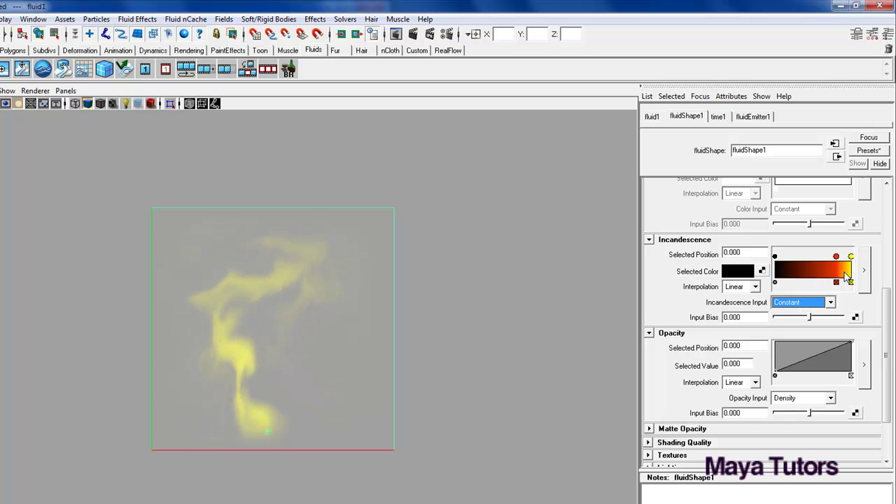
click(798, 302)
click(799, 312)
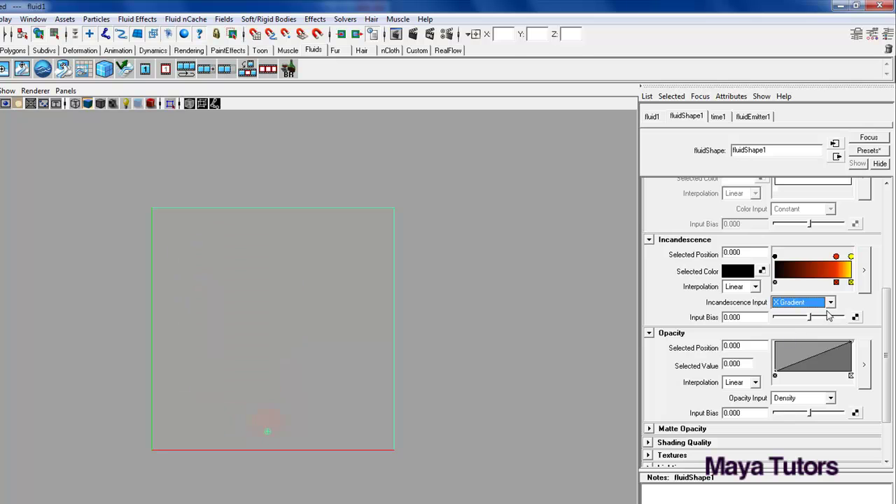
click(831, 302)
click(802, 345)
click(802, 303)
click(799, 335)
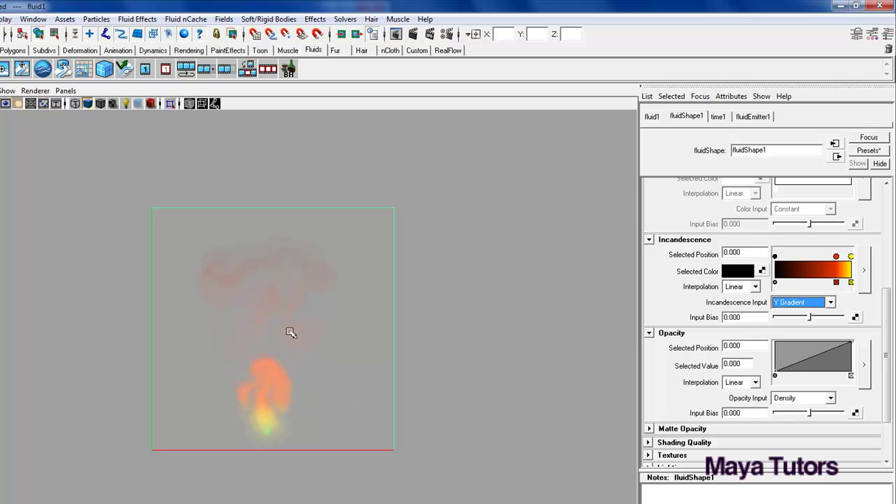
click(790, 302)
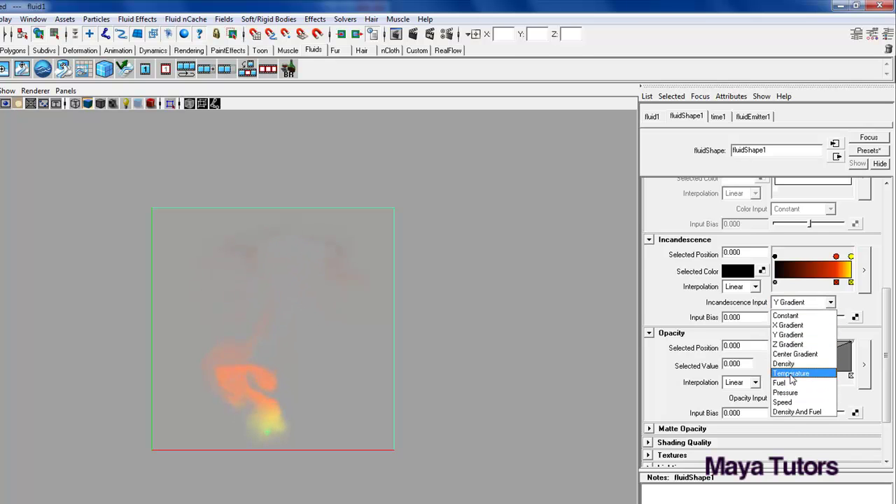
click(791, 377)
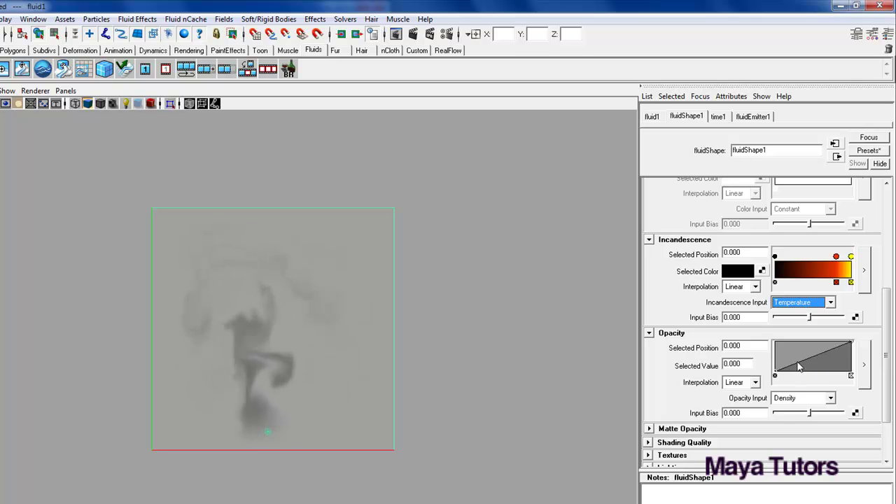
- Add a point to the opacity ramp and drag the ramp points to reshape the curve
click(802, 365)
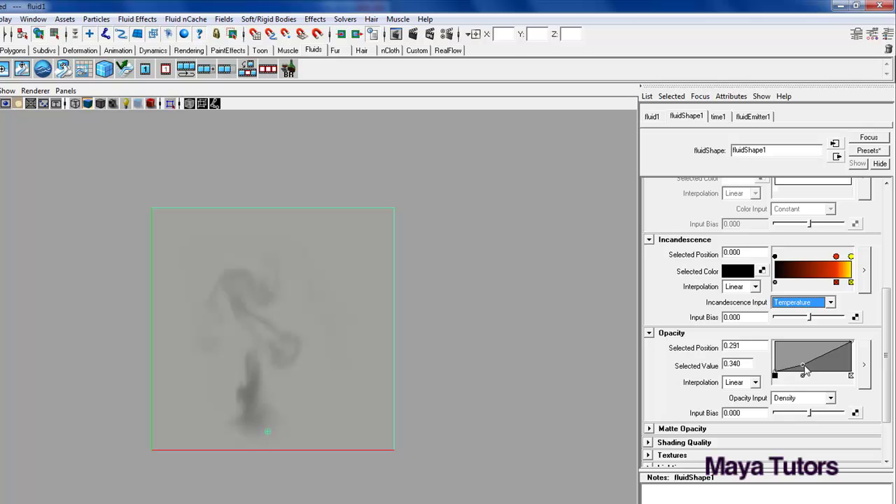
mouse_move(806, 372)
mouse_down()
mouse_move(779, 347)
mouse_move(802, 371)
mouse_move(829, 353)
mouse_move(832, 360)
mouse_move(794, 362)
mouse_up()
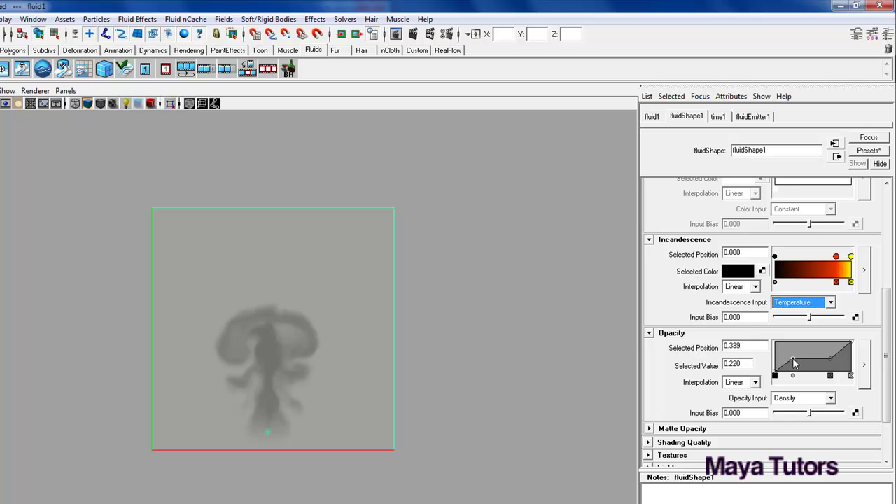
drag(829, 358, 824, 359)
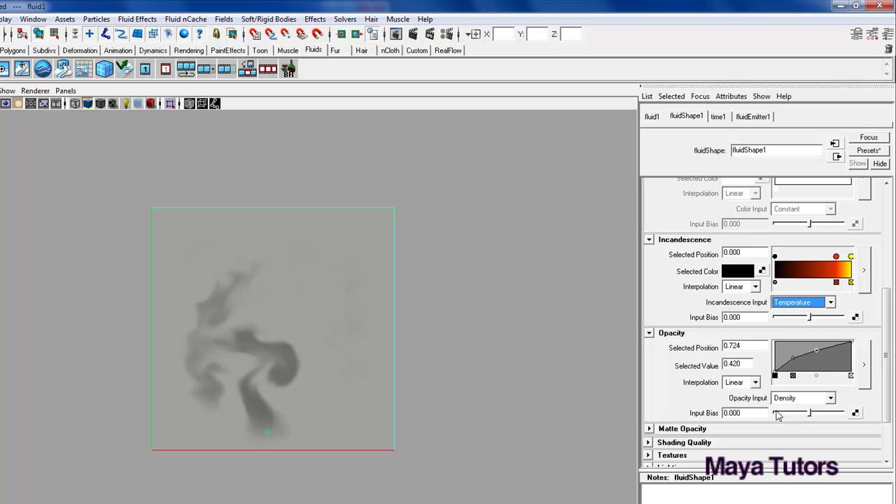
- Try Y Gradient, X Gradient and Center Gradient as Opacity Input, ending on Constant
click(815, 398)
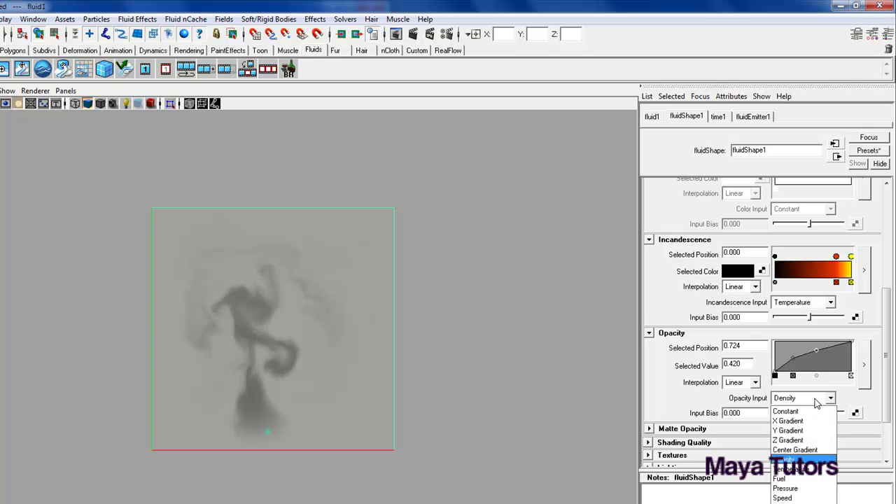
click(799, 430)
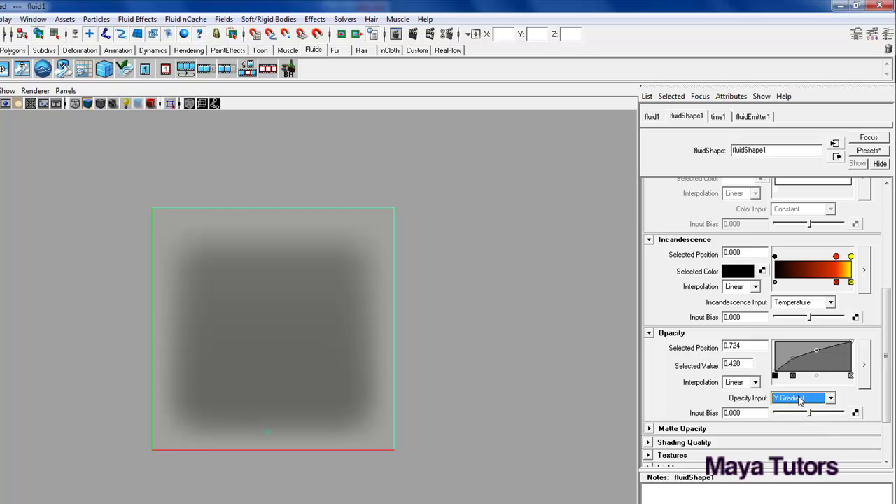
click(799, 399)
click(800, 420)
click(803, 399)
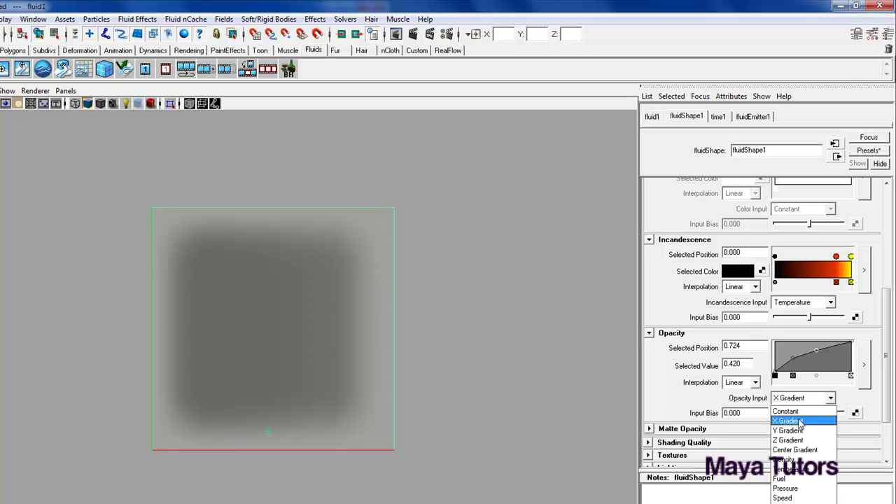
click(796, 450)
click(799, 398)
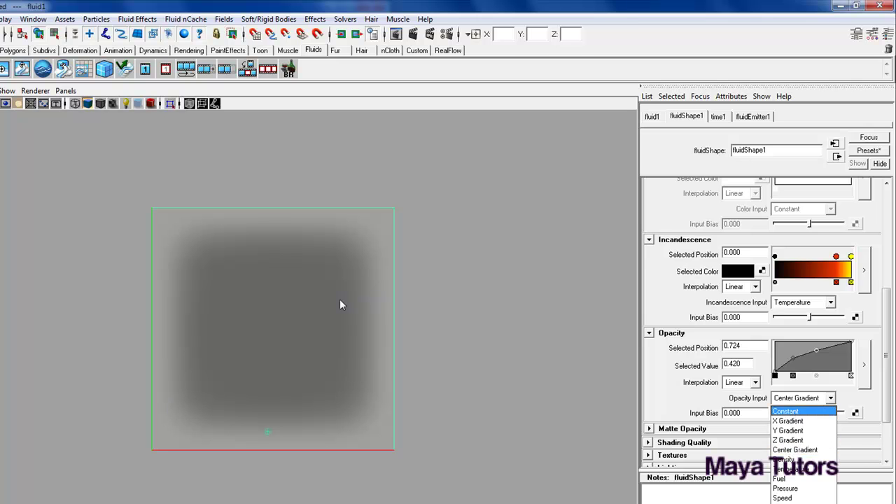
click(785, 413)
click(800, 398)
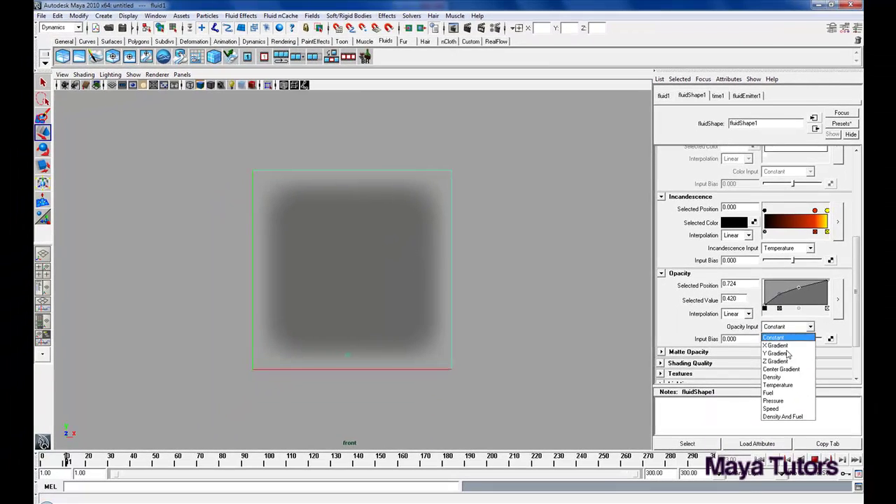
- Set Opacity Input back to Density and test Input Bias values before setting it to 0
click(776, 377)
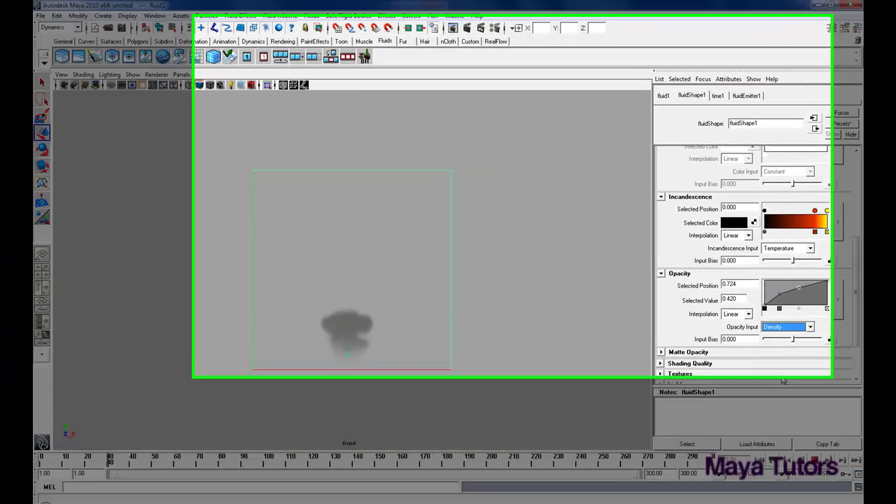
scroll(784, 406, down, 2)
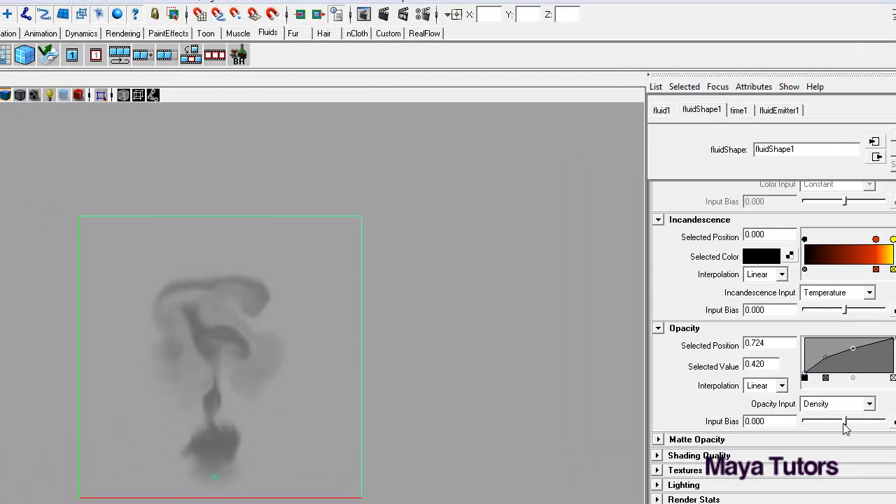
drag(845, 429, 824, 428)
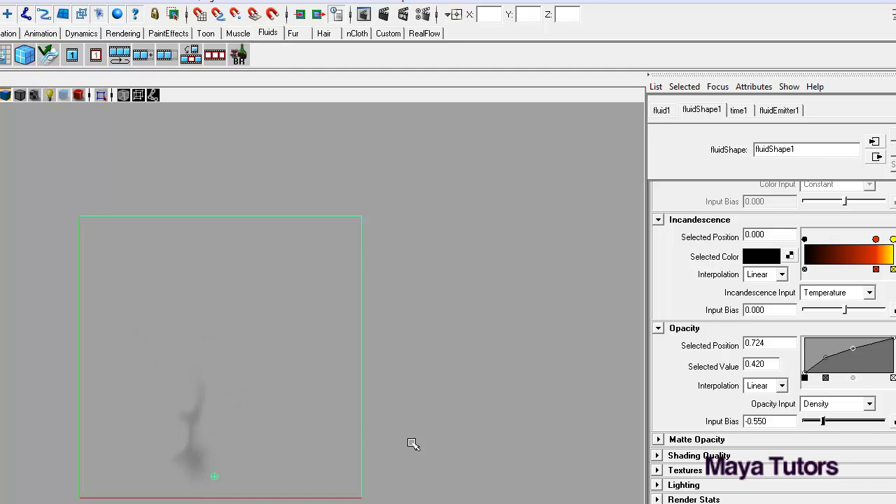
drag(834, 425, 881, 424)
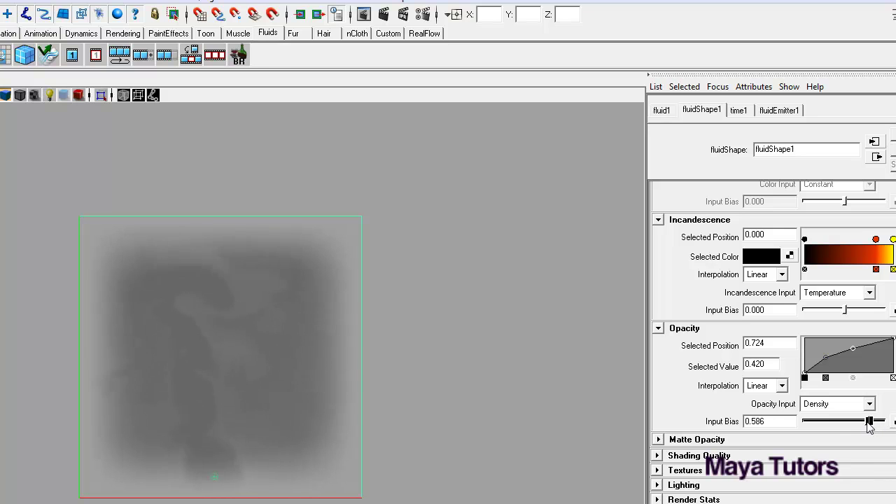
drag(869, 424, 818, 424)
double_click(767, 421)
text(-0)
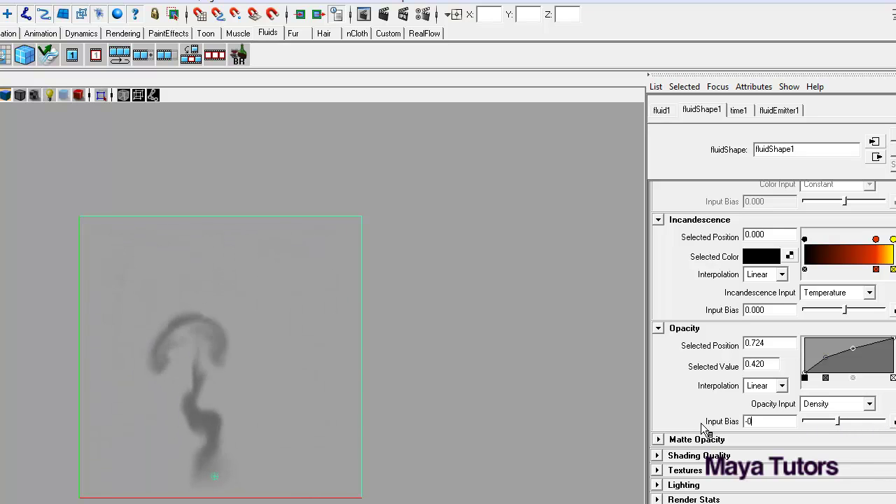
key(Return)
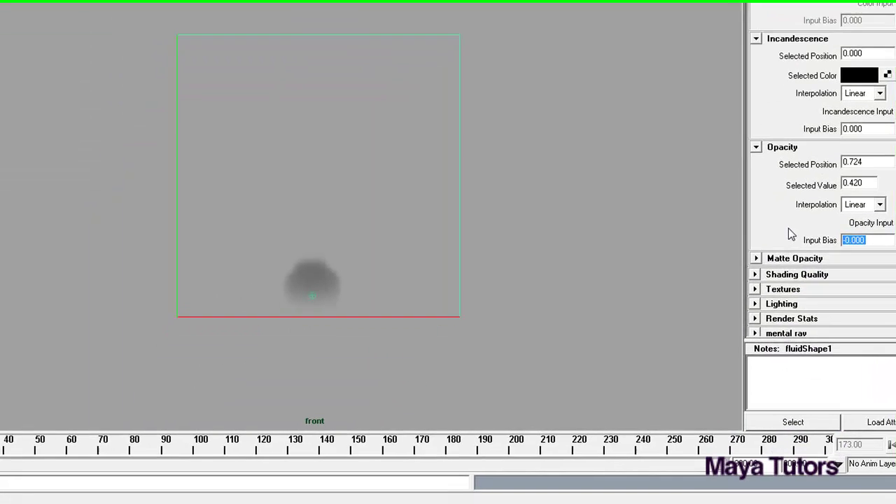
- Collapse Shading and expand the Shading Quality attributes
scroll(702, 419, up, 5)
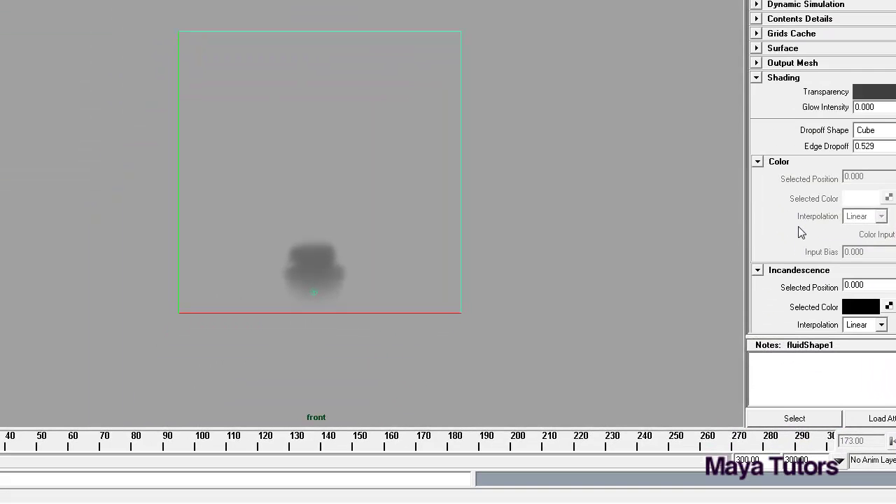
click(758, 78)
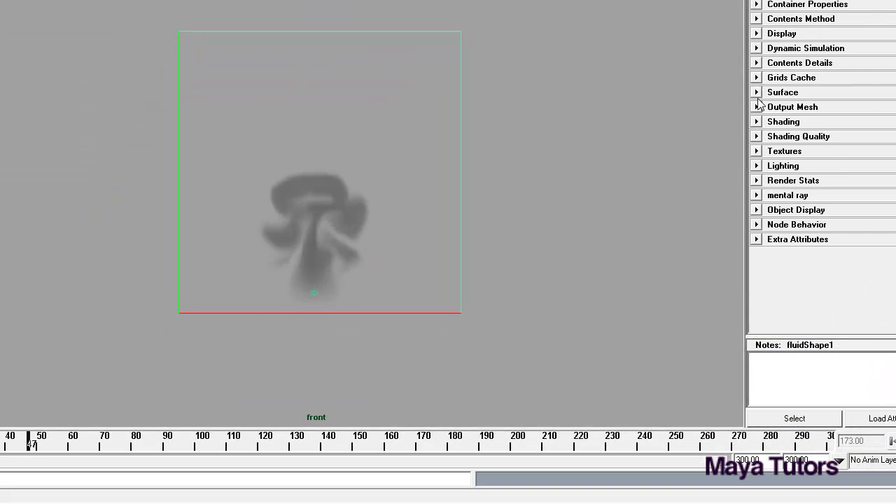
click(756, 93)
click(757, 93)
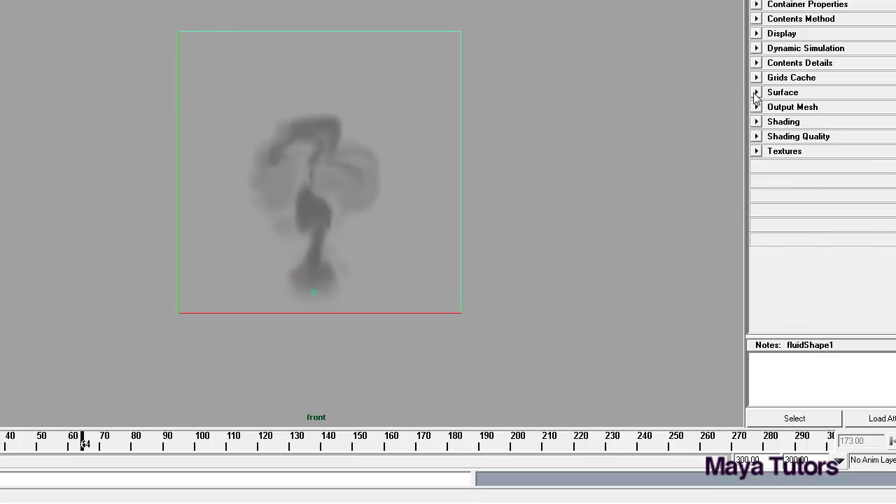
click(756, 137)
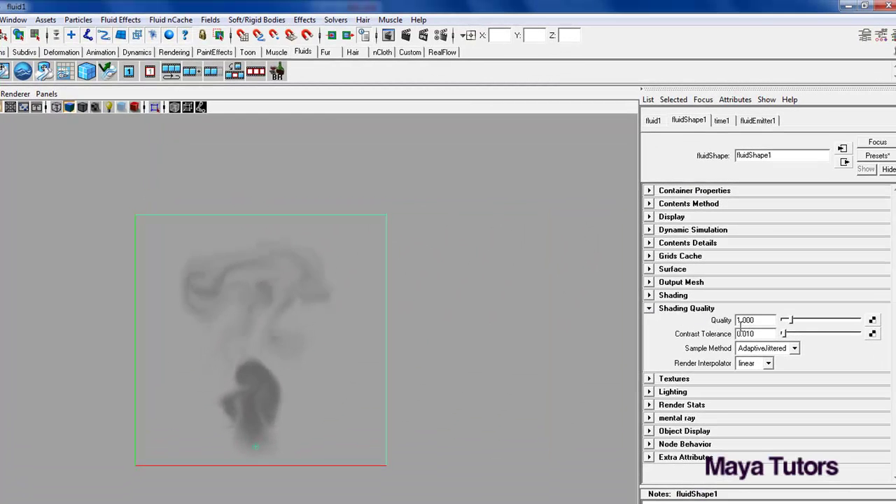
- Push shading Quality to 10, return it to 1.000, and stop playback at frame 207
drag(792, 320, 866, 320)
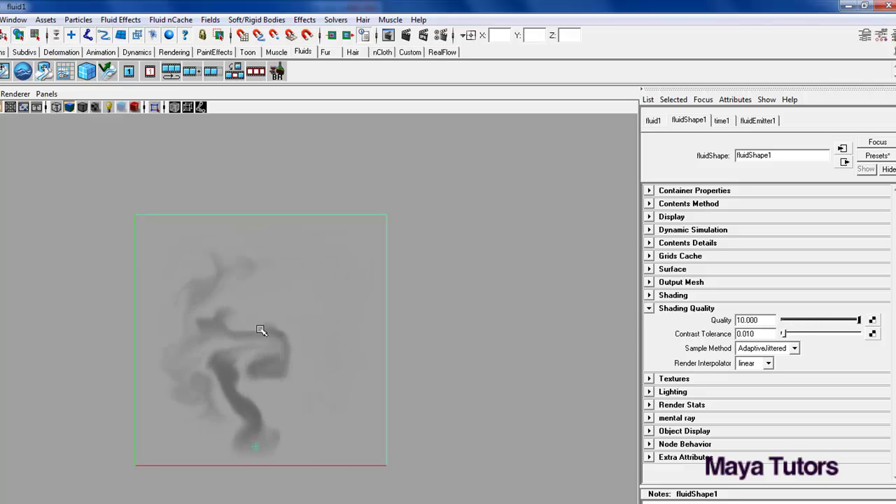
double_click(770, 320)
text(10.1)
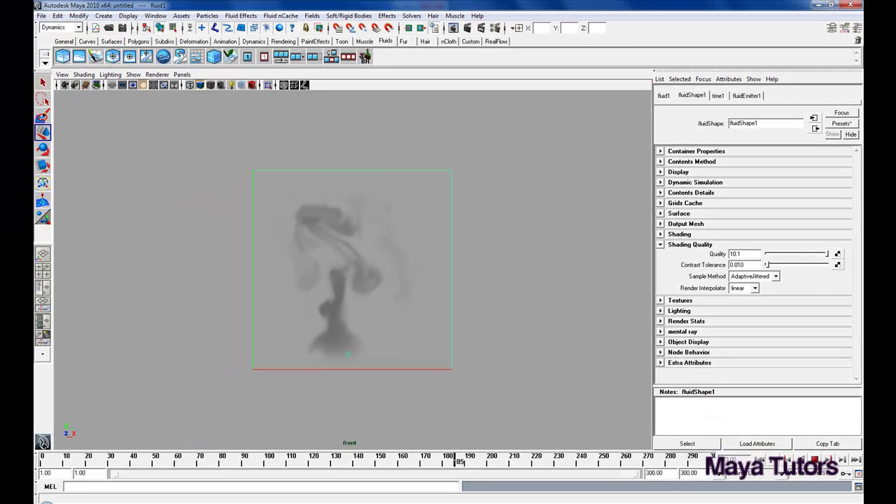
key(BackSpace)
key(BackSpace)
key(BackSpace)
key(Return)
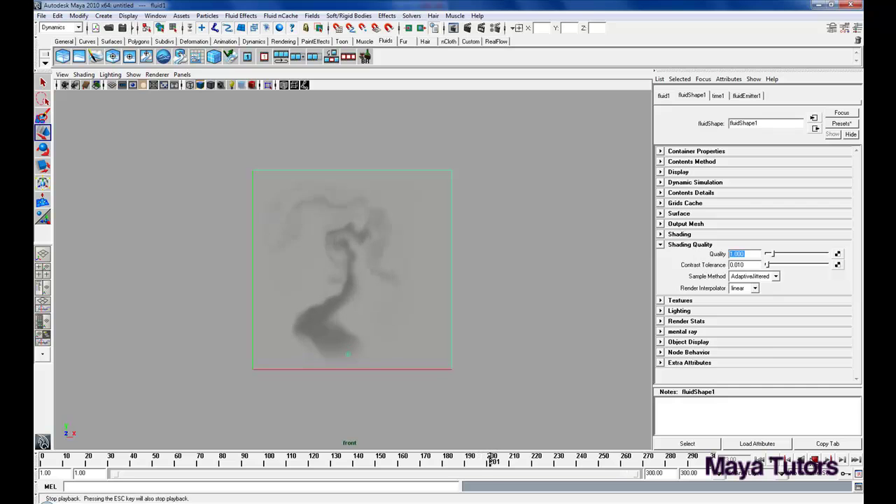
click(815, 459)
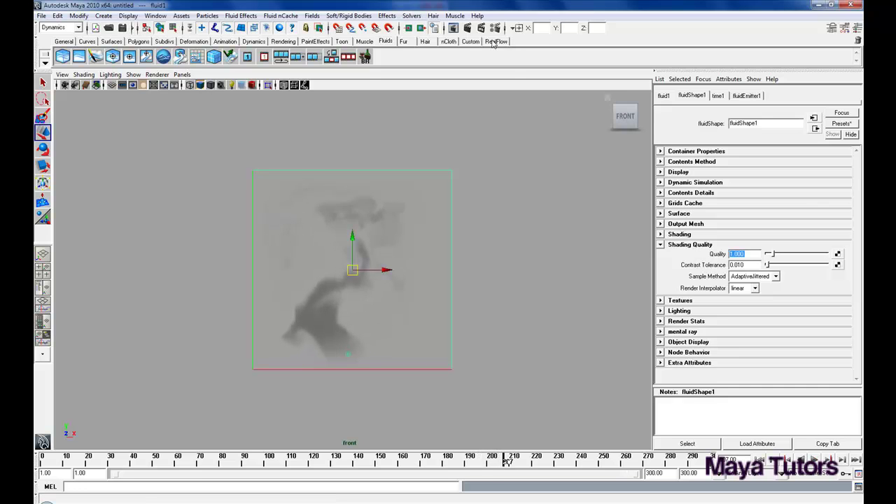
- Render frame 207 at Quality 10, render it again, then close the render window
click(467, 28)
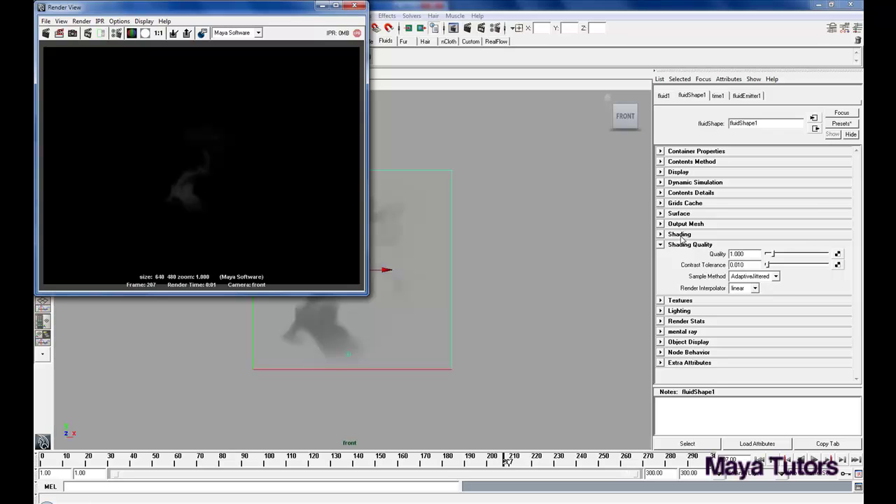
click(753, 255)
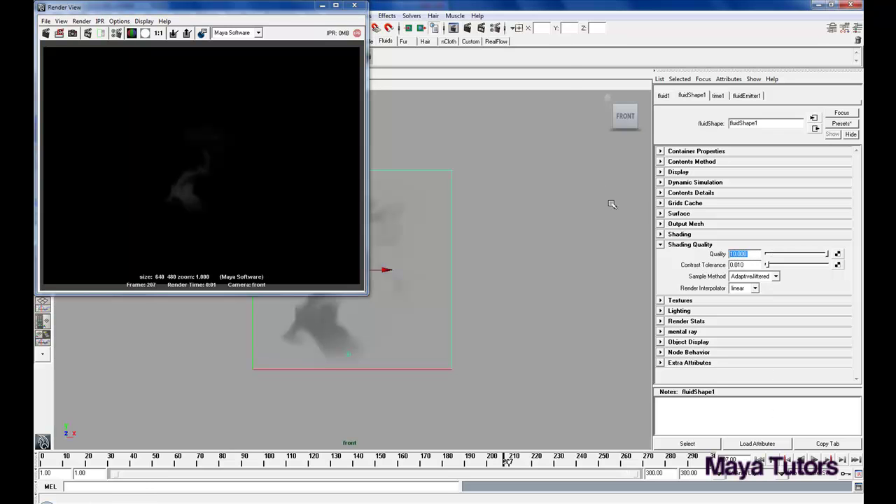
click(466, 29)
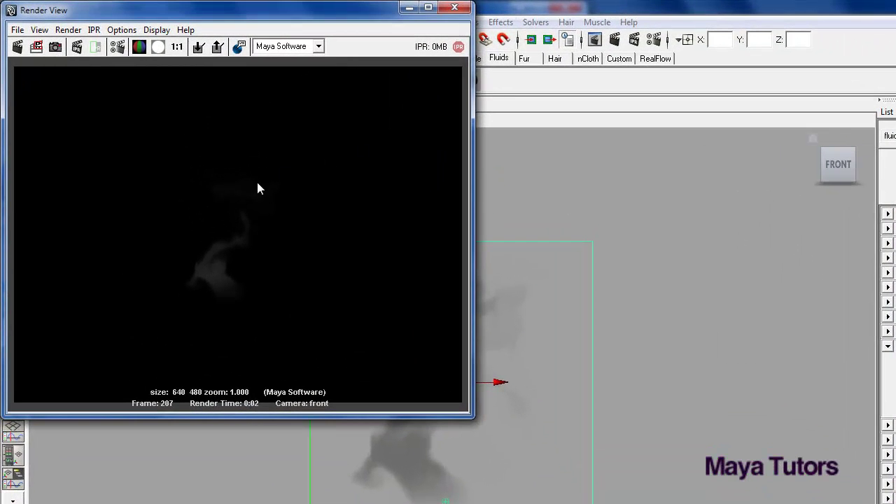
click(455, 10)
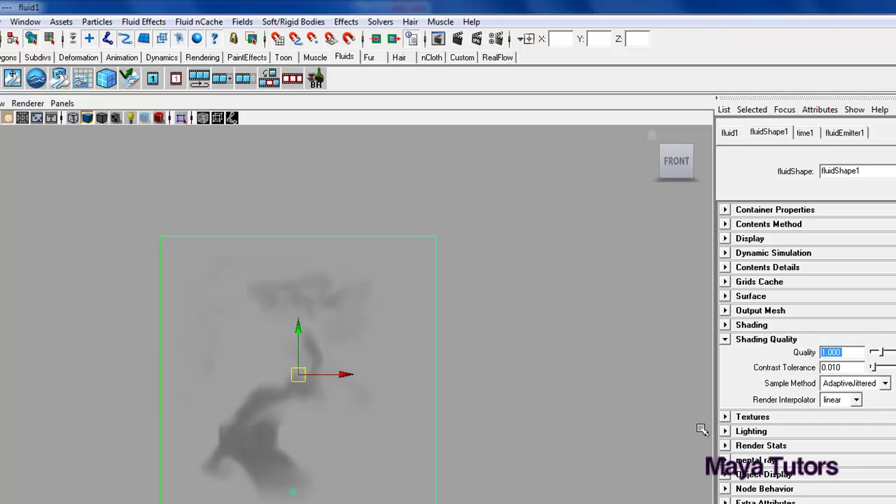
- Expand the fluid's Lighting section and toggle its Self Shadow checkbox
click(726, 431)
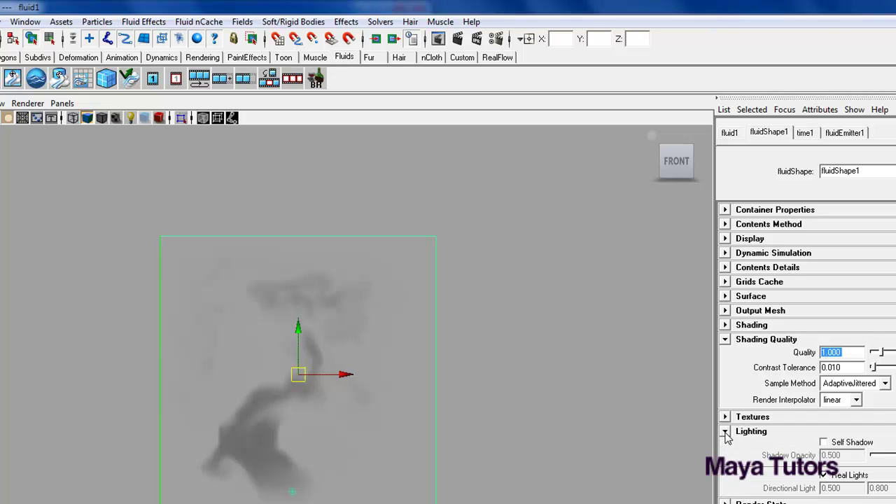
click(852, 443)
click(854, 446)
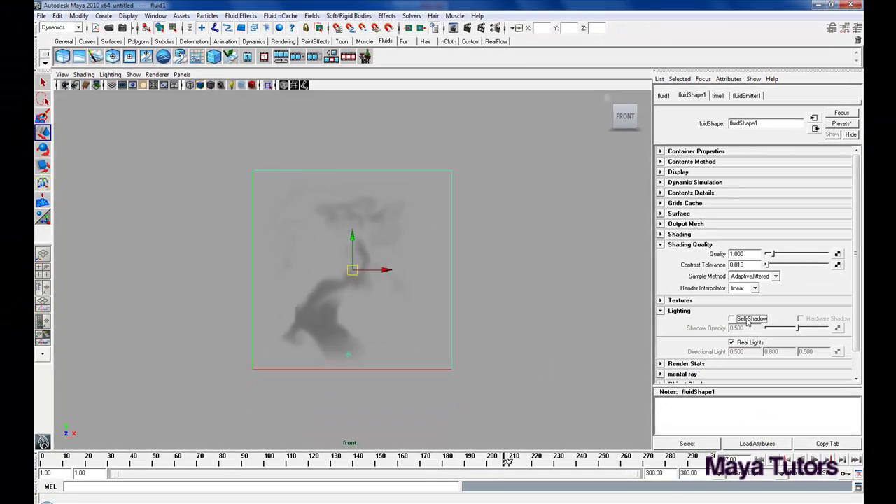
click(847, 445)
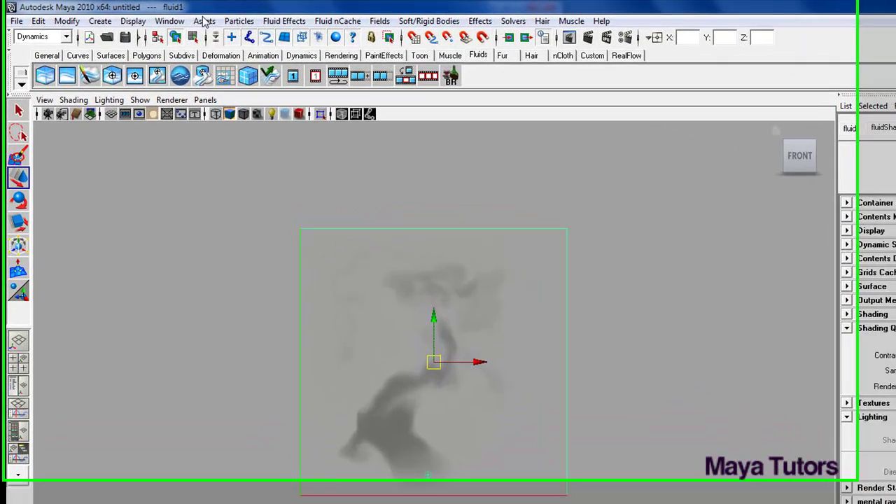
- Record a playblast of the smoke simulation, review it in FCheck, then close the viewer and fold Shading Quality
click(155, 15)
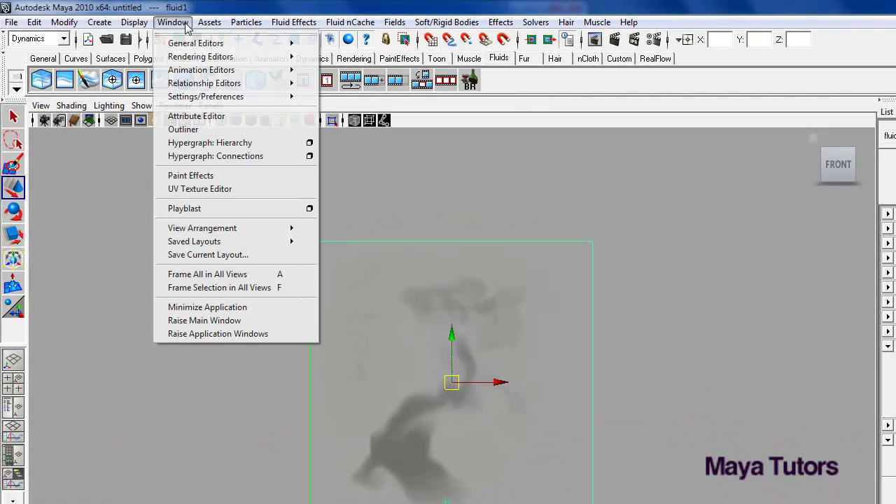
click(219, 208)
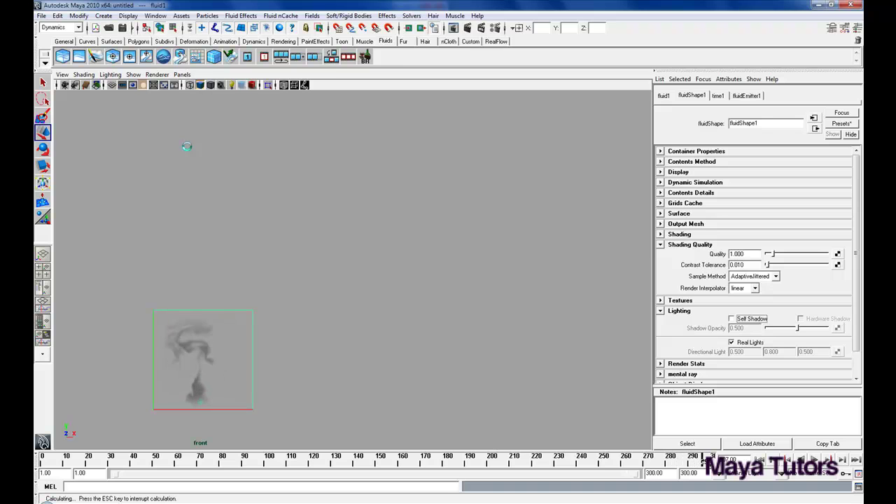
key(f)
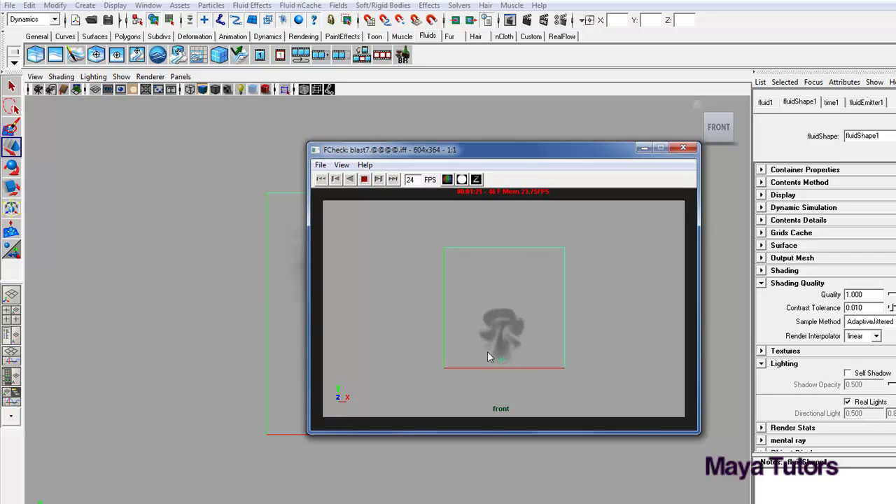
click(683, 148)
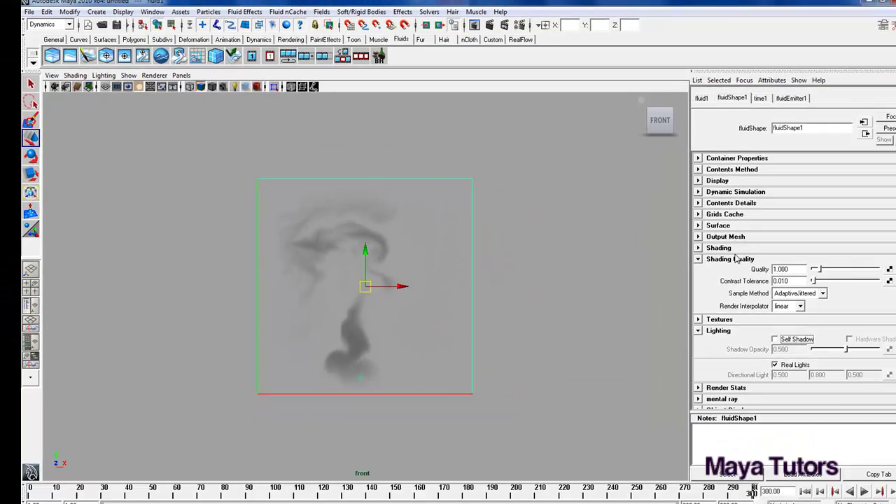
click(732, 259)
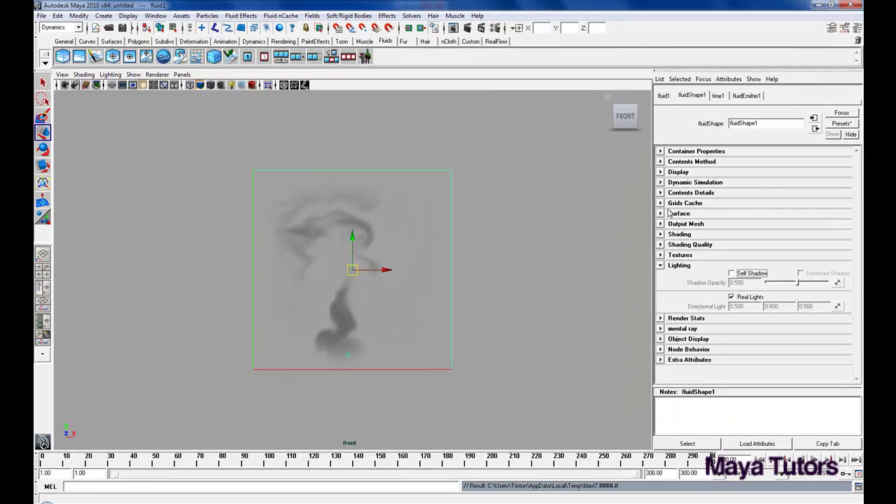
- Expand Contents Details to show Velocity with Swirl 5.289 and rewind to frame 1
click(660, 183)
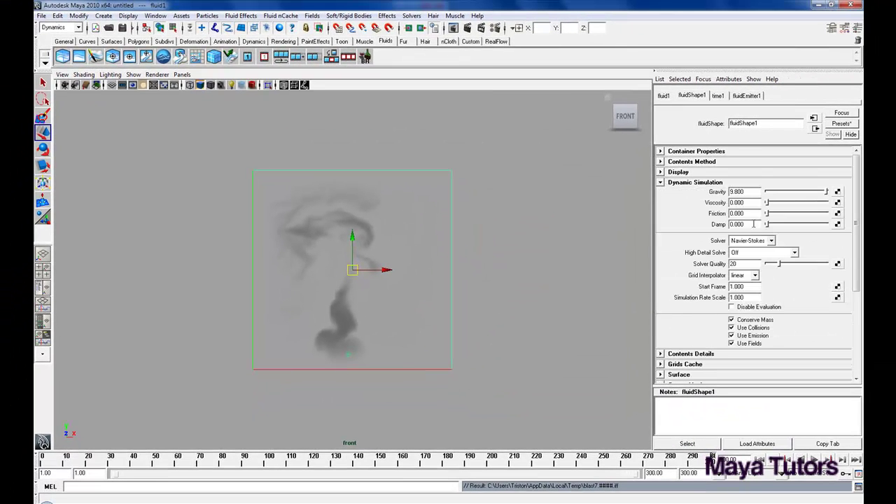
click(661, 182)
click(660, 193)
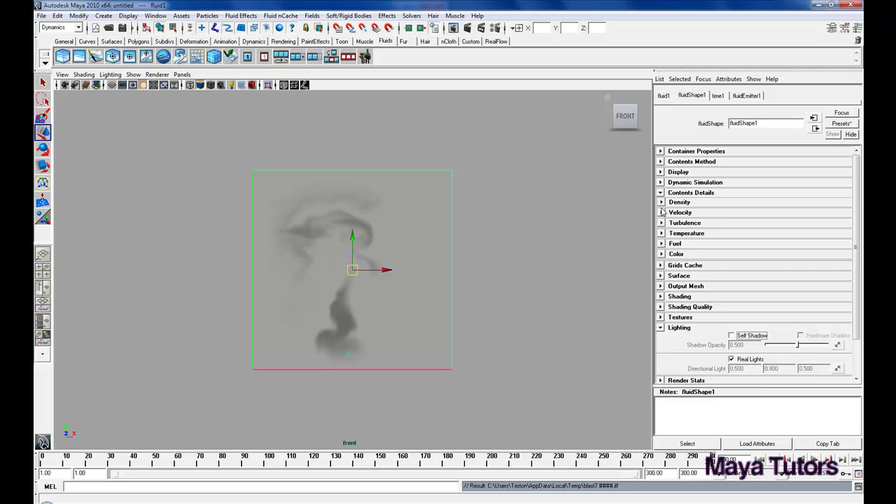
click(662, 212)
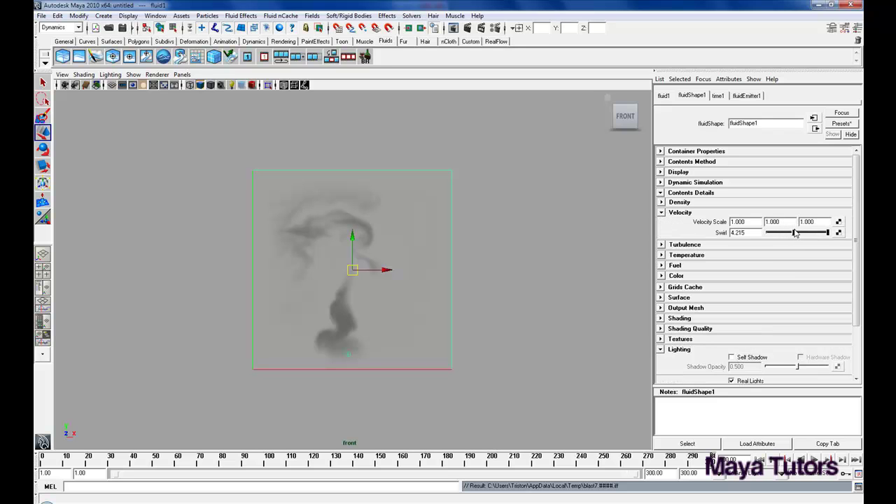
click(762, 460)
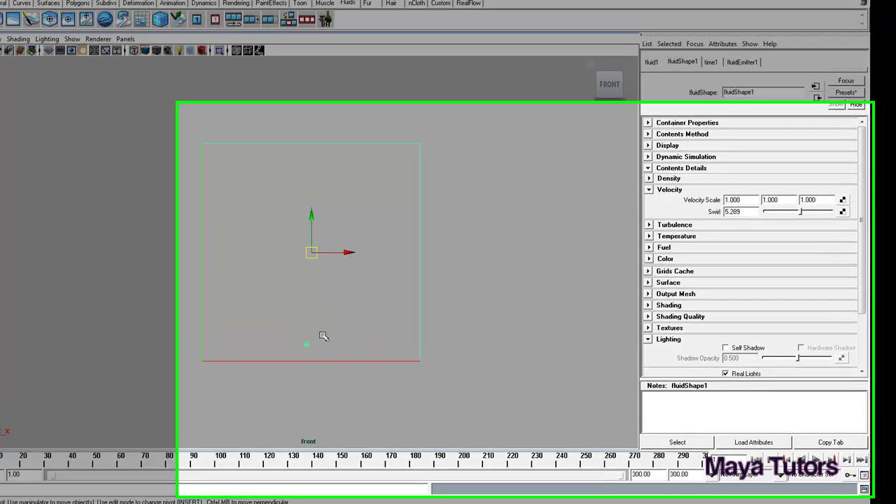
- Raise fluidEmitter1's Density/Voxel/Sec from 1.000 to 3.000
click(349, 354)
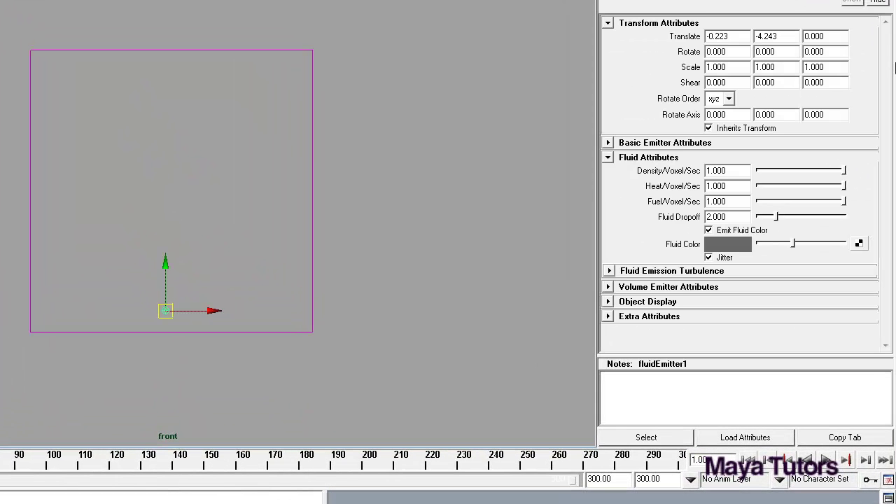
drag(733, 170, 665, 174)
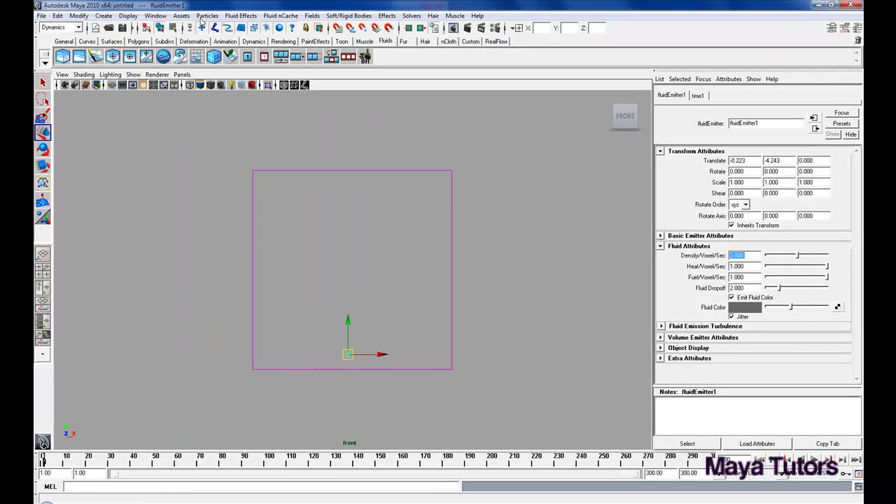
click(204, 16)
- Playblast the denser smoke, close the FCheck viewer, and clear the selection
mouse_move(160, 22)
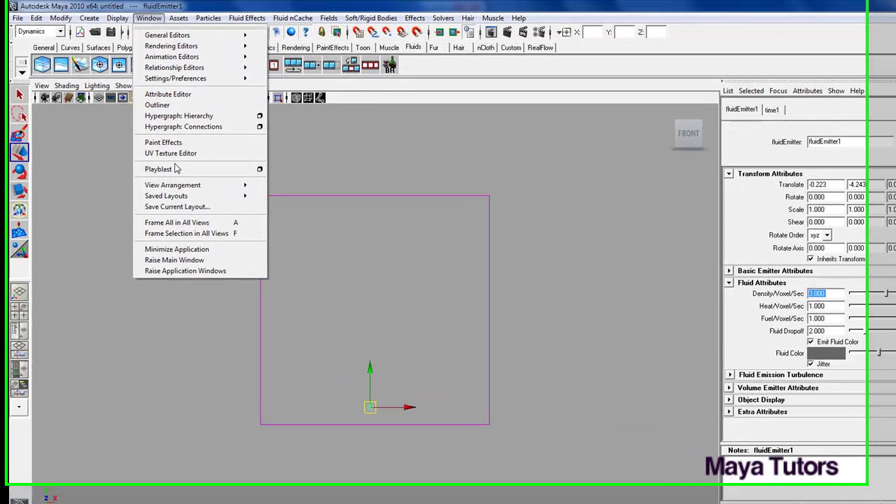
click(164, 147)
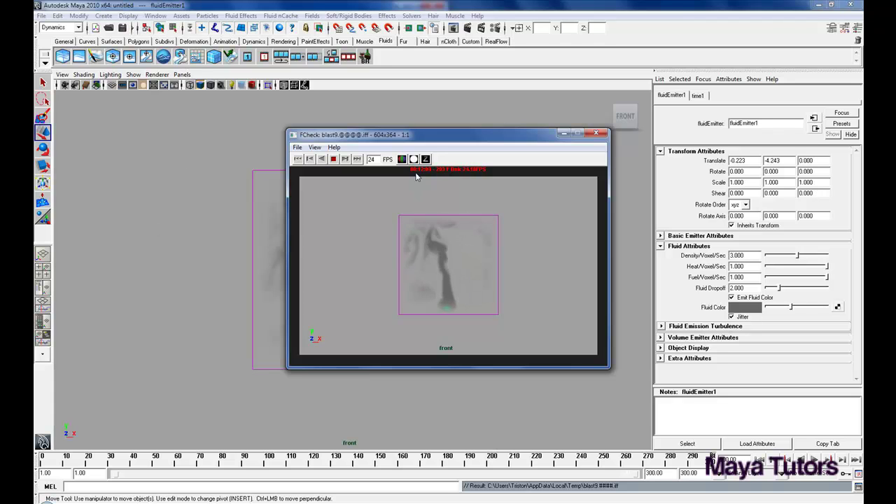
click(596, 134)
double_click(744, 255)
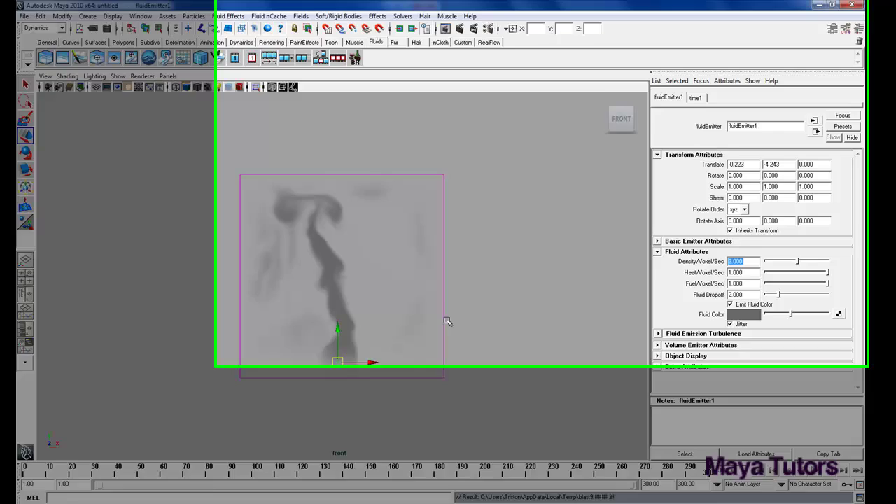
click(449, 319)
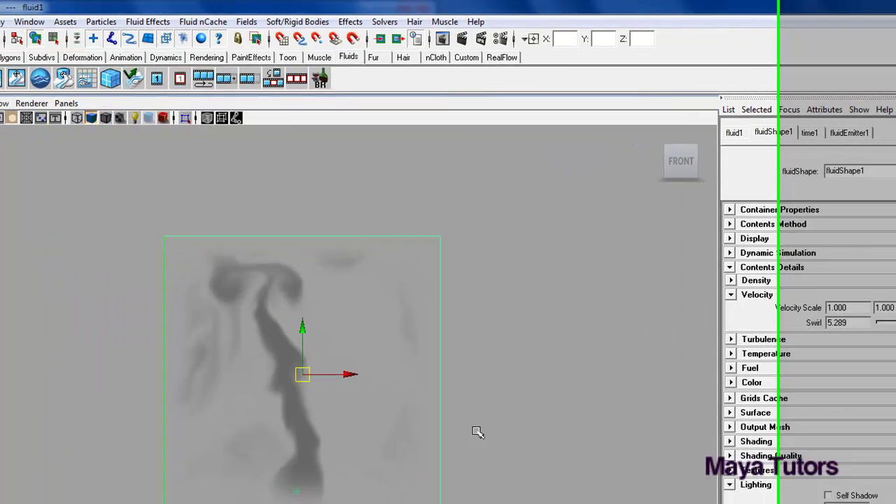
click(354, 420)
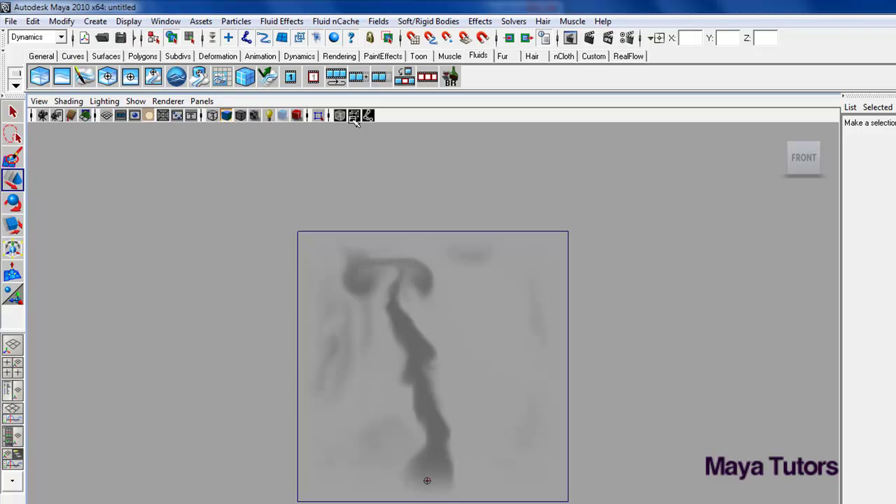
- Create a polygon sphere in the middle of the fluid container
click(143, 56)
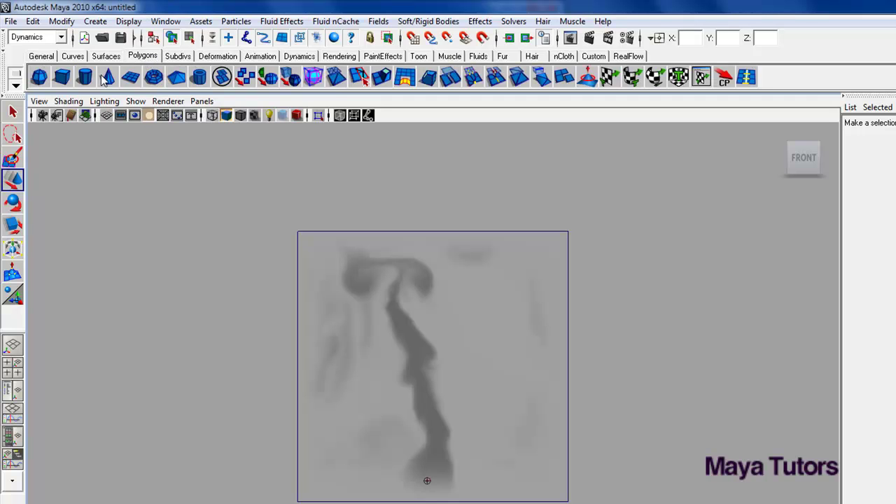
click(40, 77)
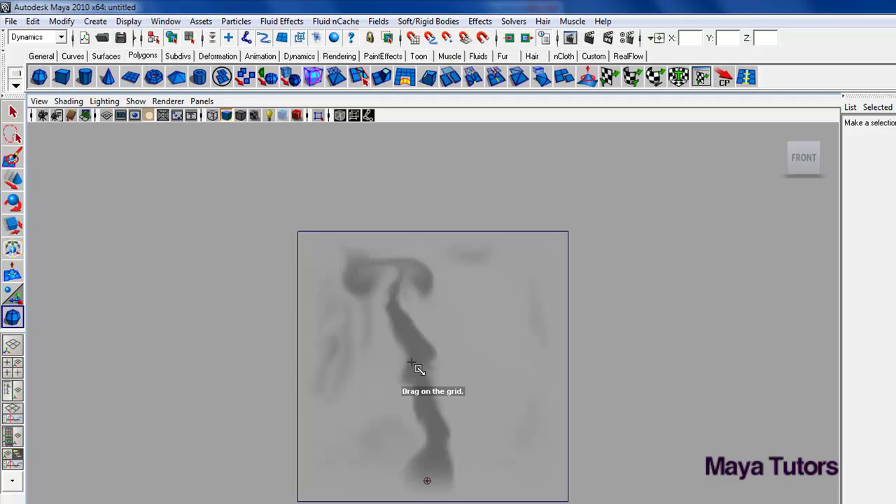
drag(413, 362, 438, 360)
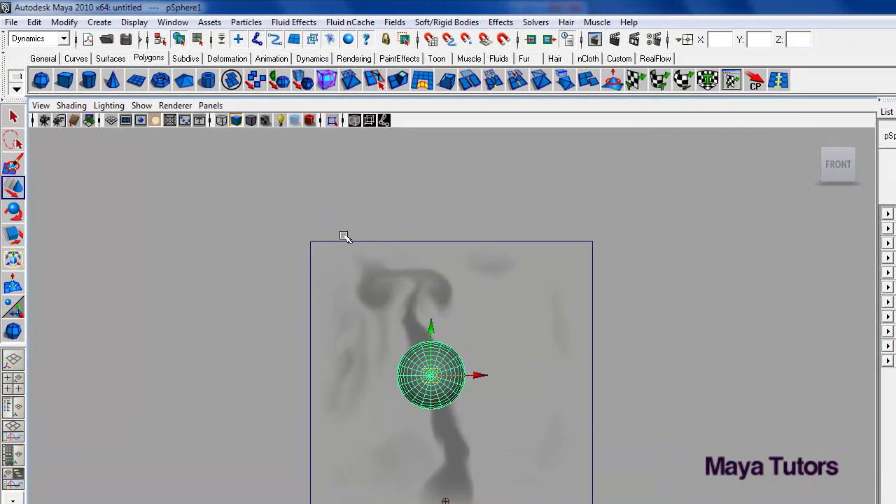
- Select the fluid container together with the sphere for Fluid Effects > Make Collide
click(311, 251)
click(431, 378)
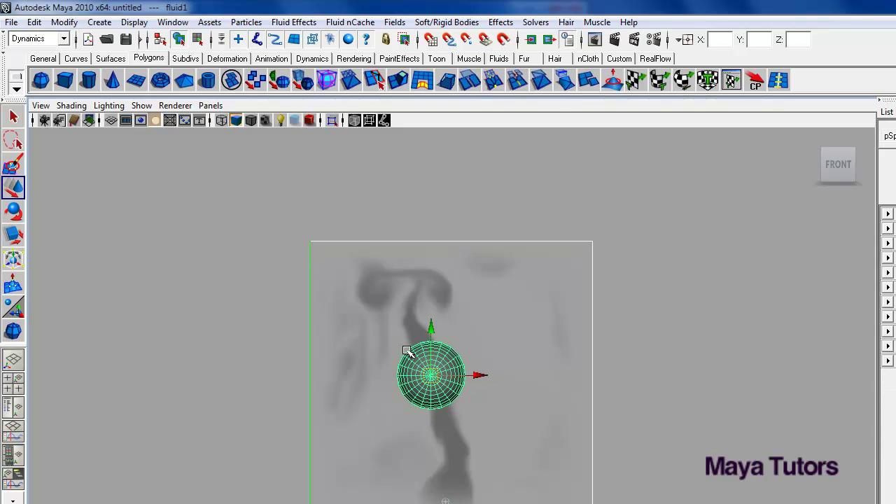
click(285, 25)
mouse_move(372, 73)
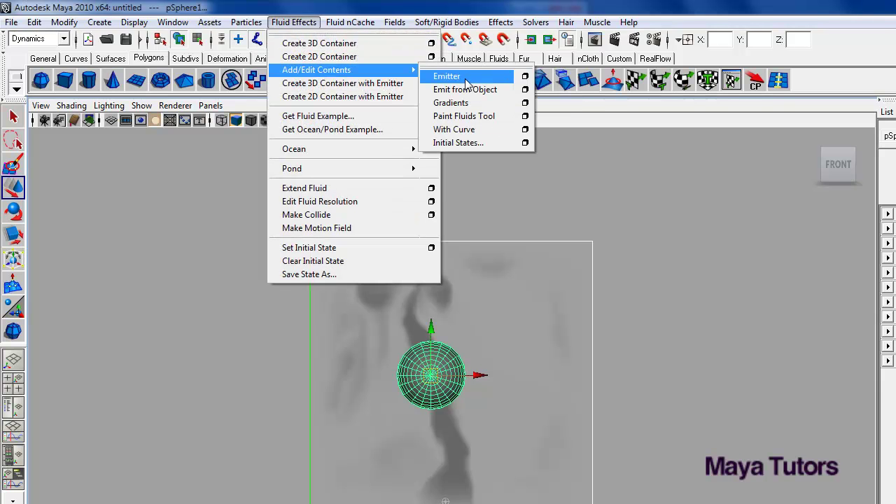
- Make the sphere collide with the fluid, then playblast the simulation with fluid1 selected
click(322, 217)
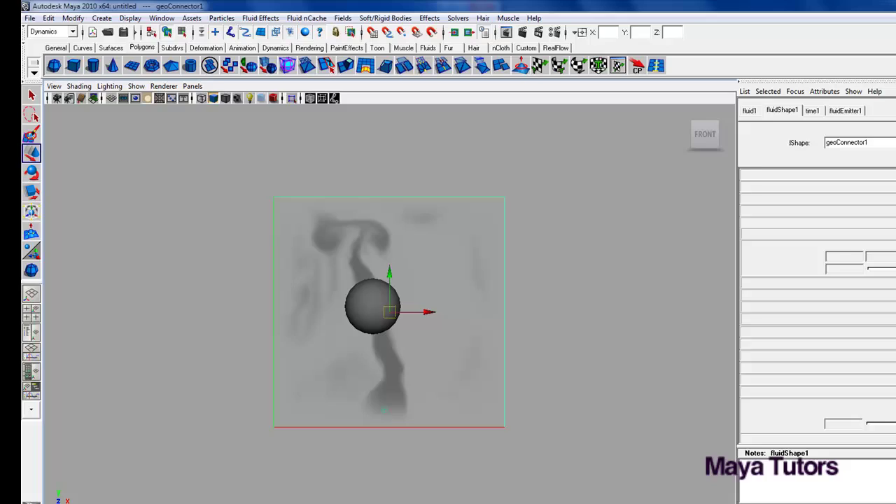
click(587, 345)
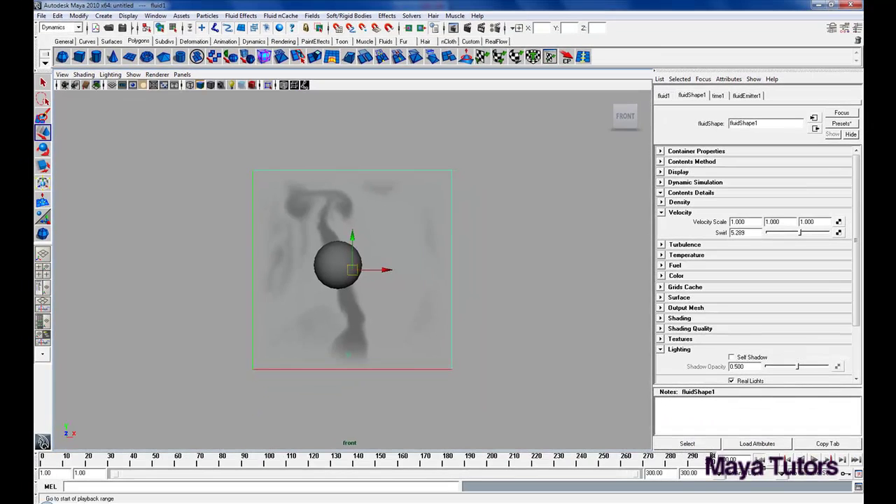
click(156, 15)
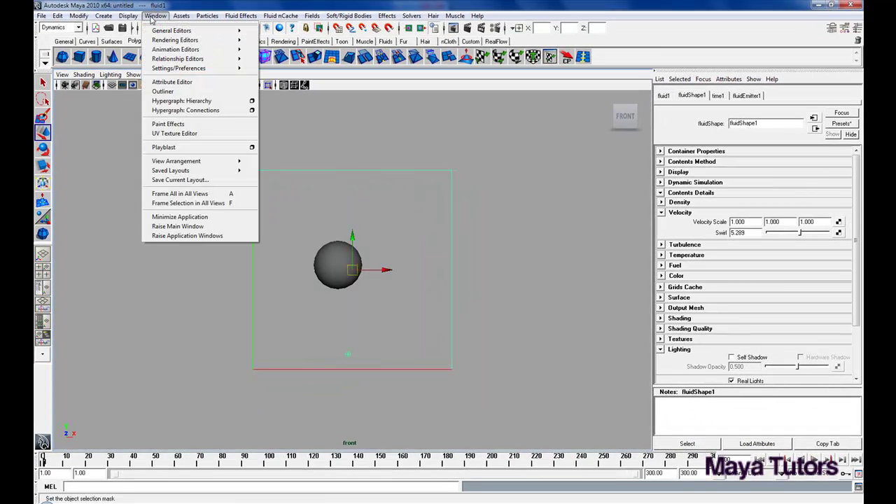
click(182, 148)
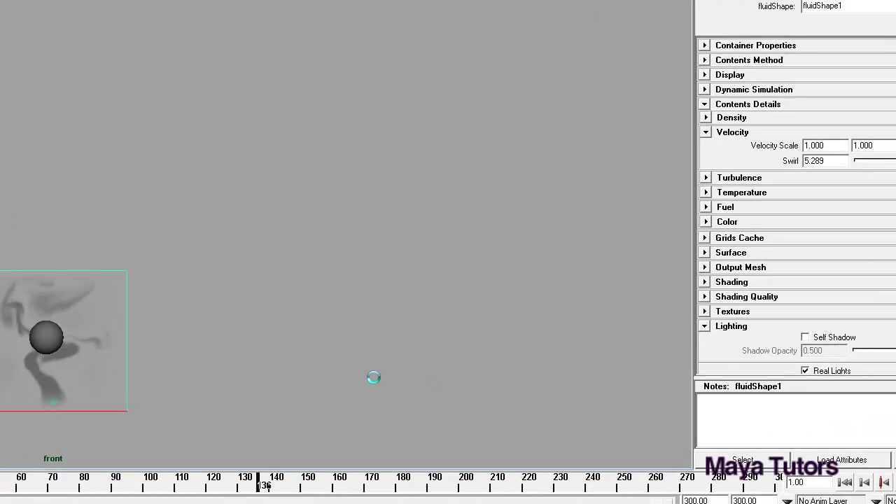
- Stop the playblast, tumble around the container, and return to the Front view
key(Escape)
key(space)
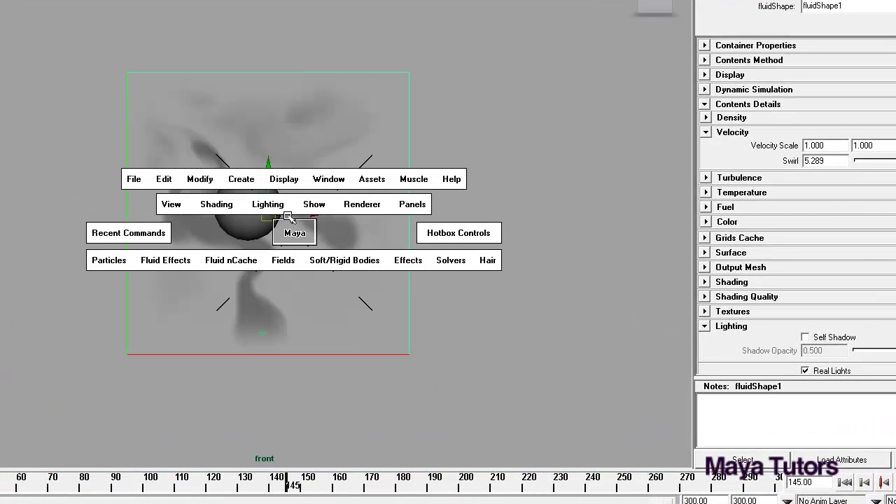
alt+drag(288, 219, 194, 220)
click(235, 206)
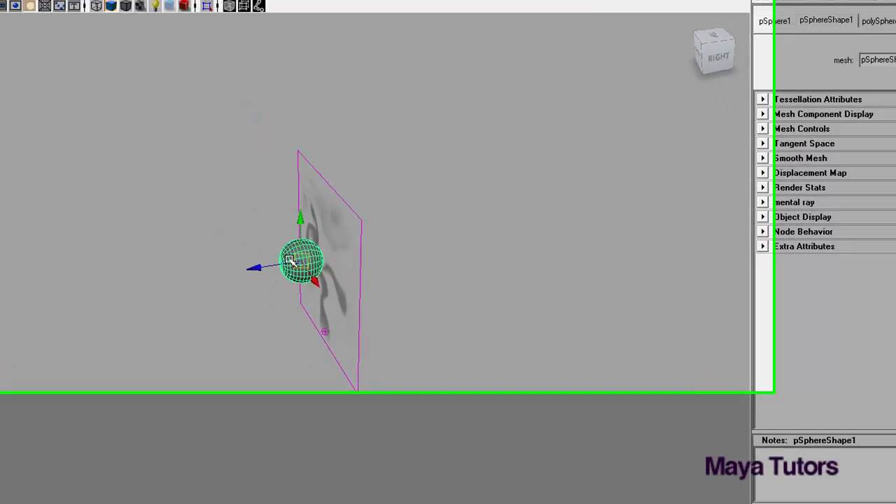
alt+drag(265, 261, 244, 239)
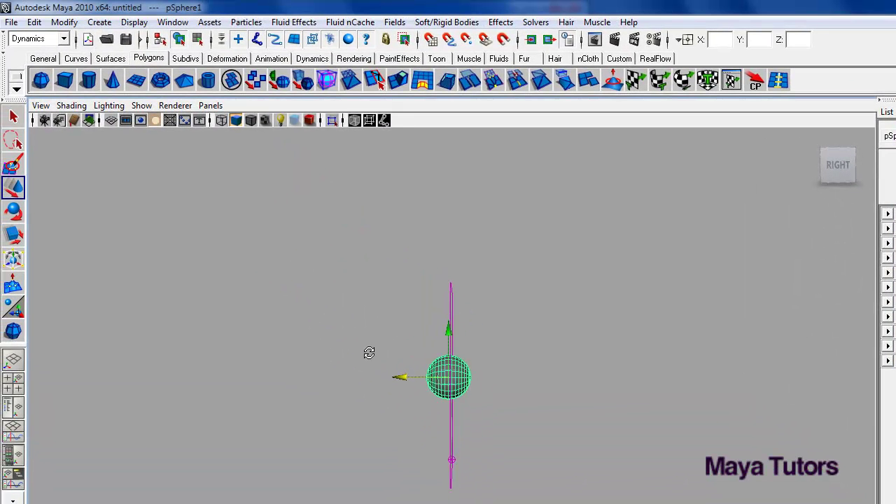
alt+drag(369, 353, 430, 396)
key(space)
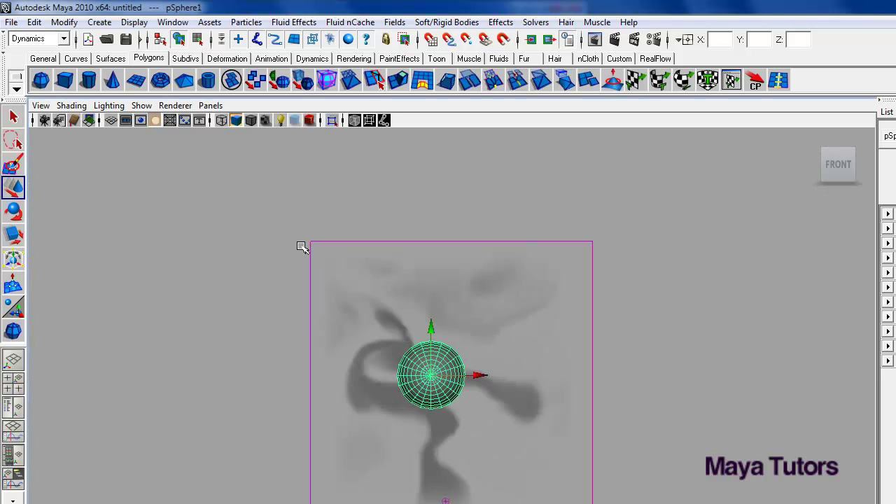
- Record a new front-view playblast of the smoke colliding with the sphere
click(182, 23)
click(223, 208)
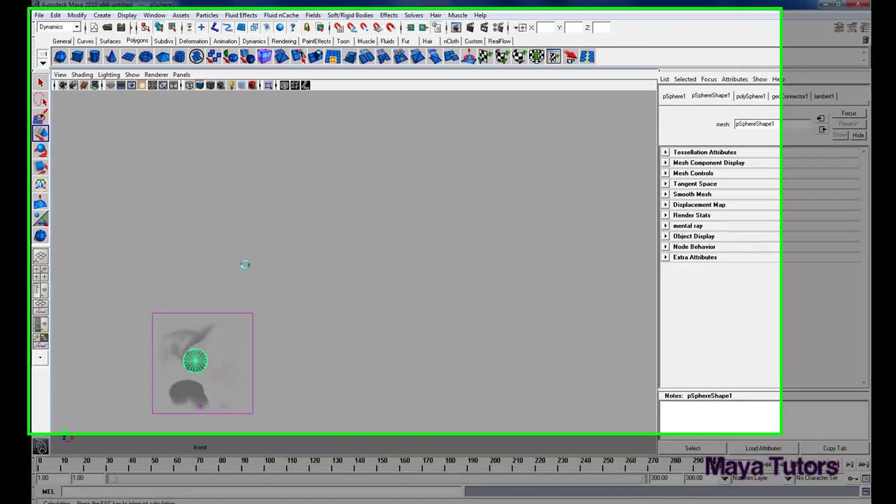
key(a)
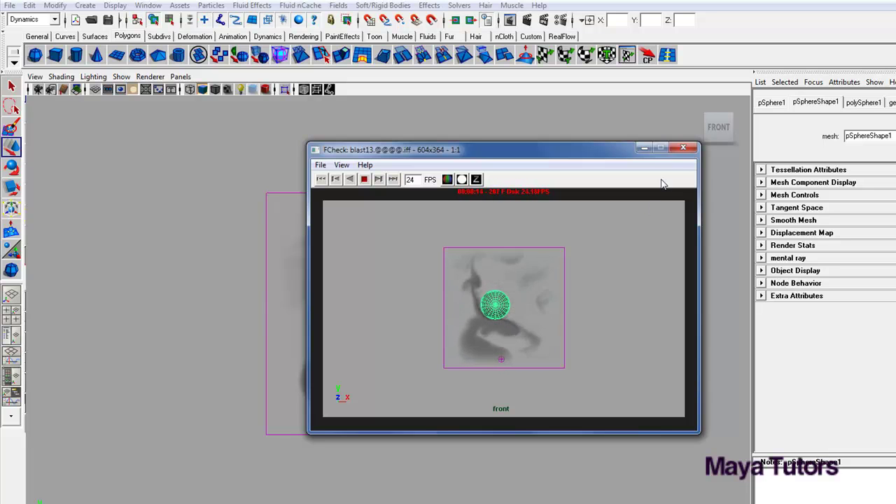
- Close FCheck and move pSphere1 down into the lower dark smoke cloud
click(692, 149)
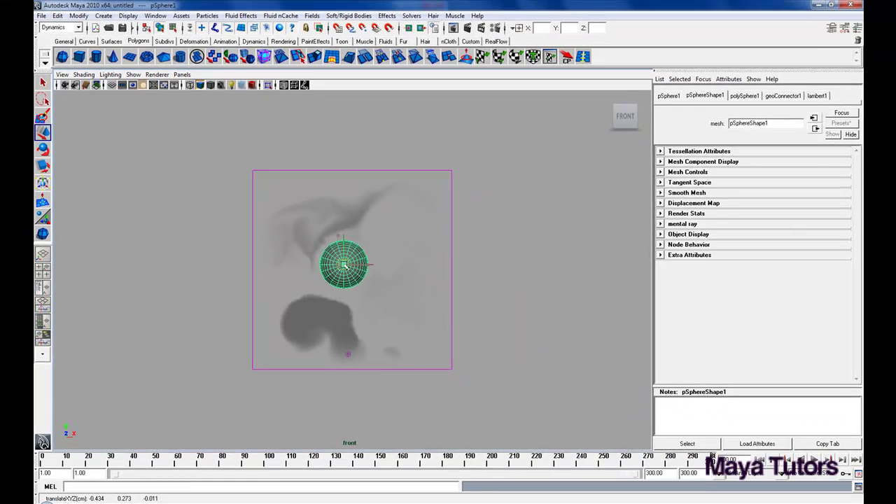
drag(369, 307, 393, 302)
drag(357, 261, 355, 264)
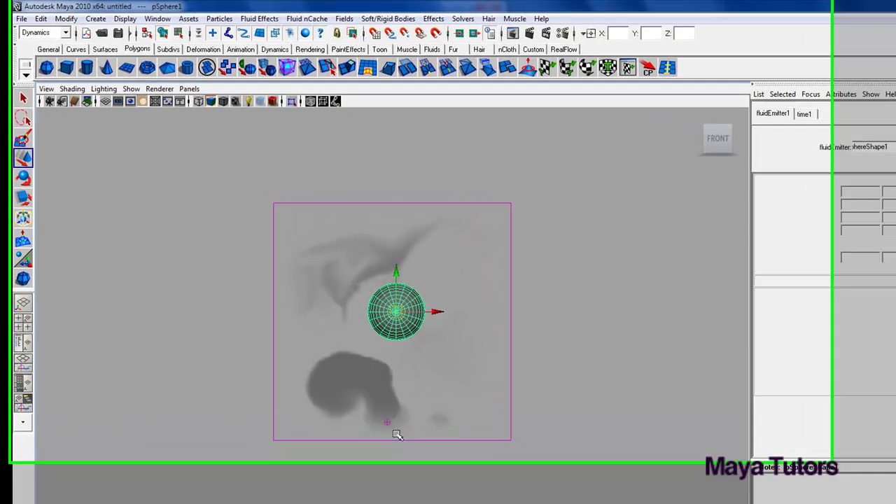
click(348, 354)
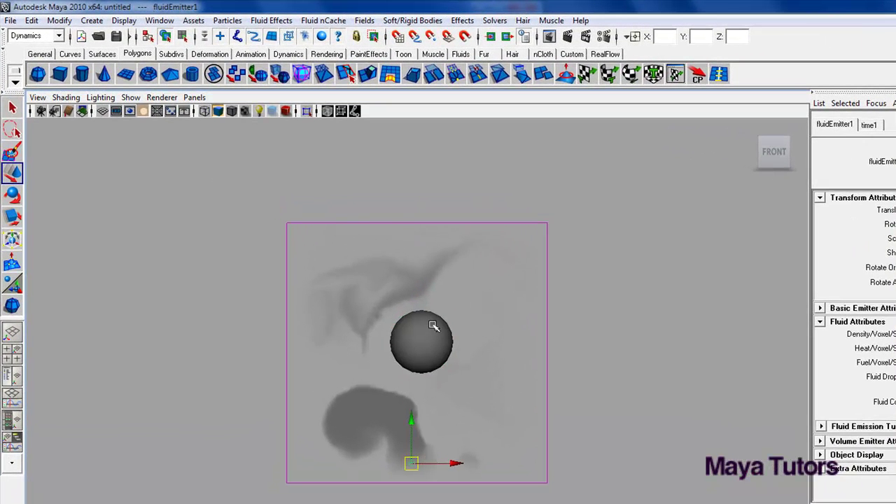
click(439, 356)
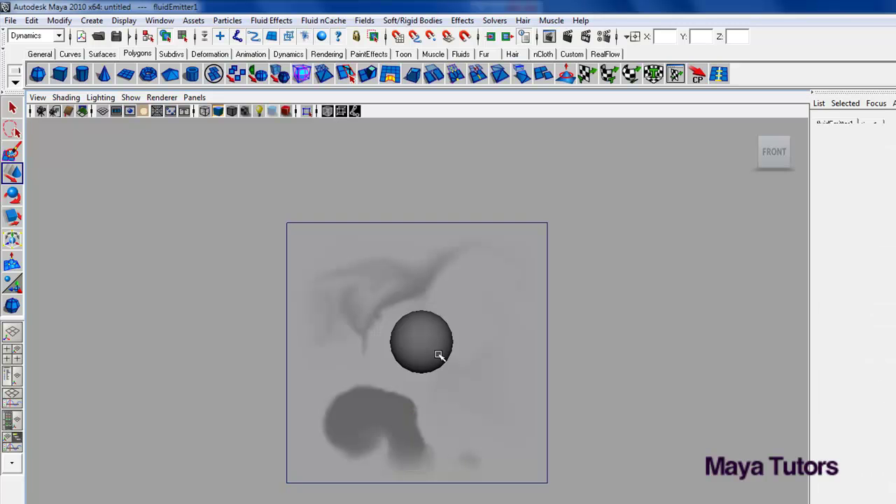
drag(425, 353, 399, 371)
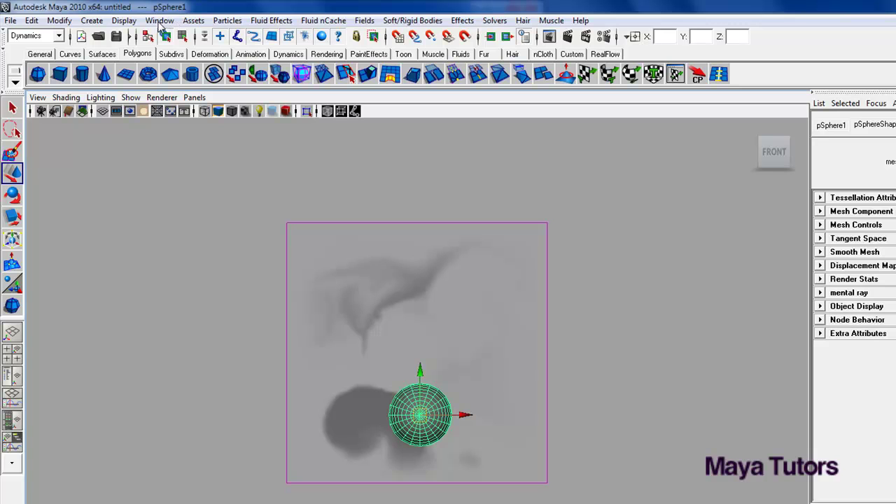
- Make pSphere1 emit fluid into the container using Emit from Object
click(269, 20)
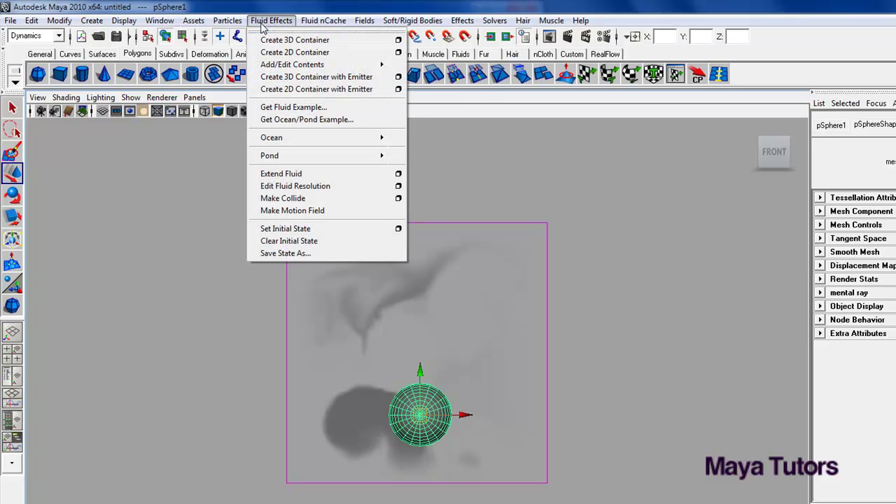
mouse_move(283, 68)
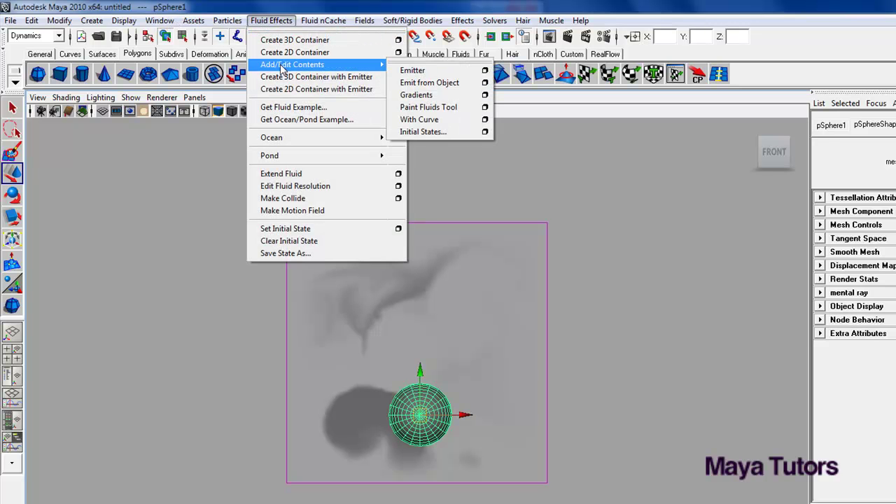
click(427, 83)
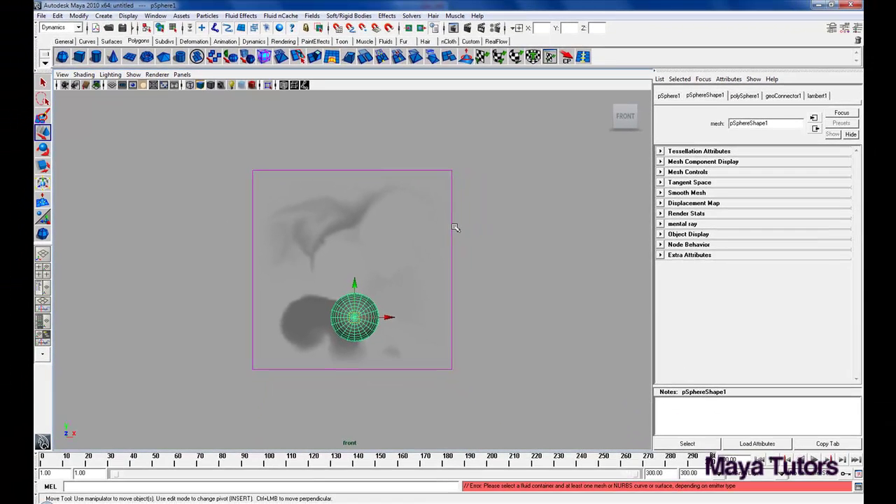
click(549, 294)
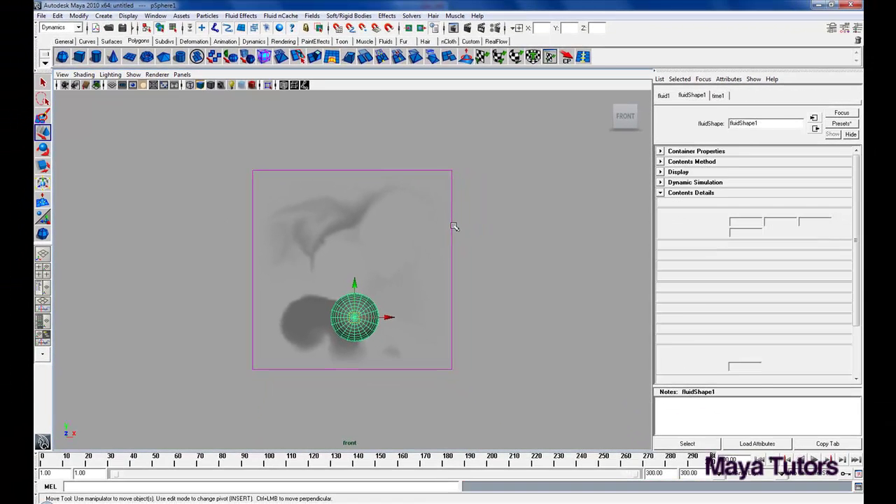
shift+click(357, 313)
key(g)
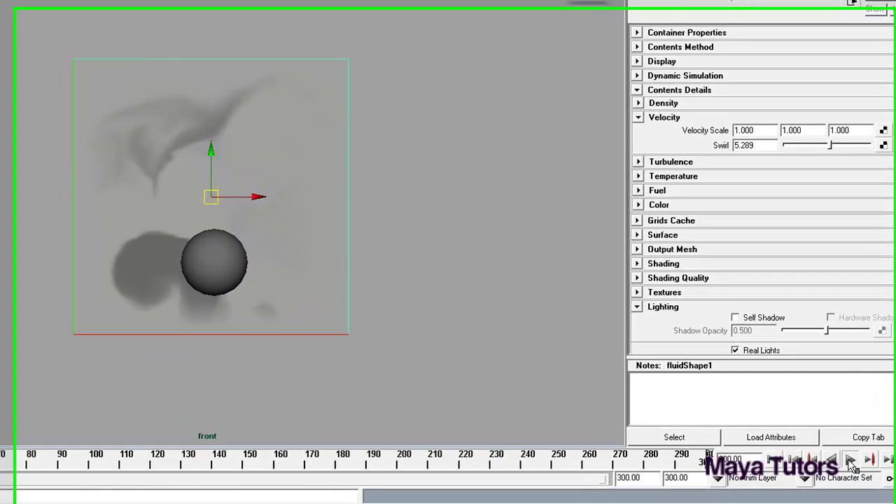
- Play the simulation to test the emission, then delete the sphere
click(815, 459)
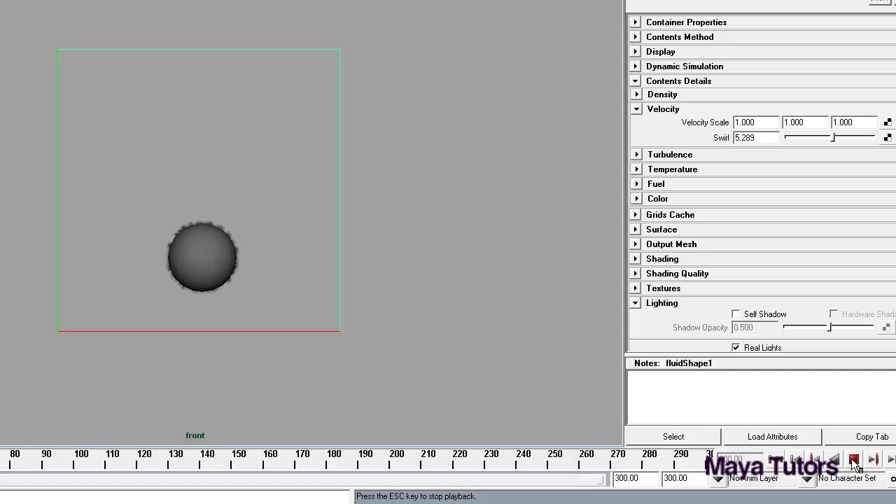
click(855, 460)
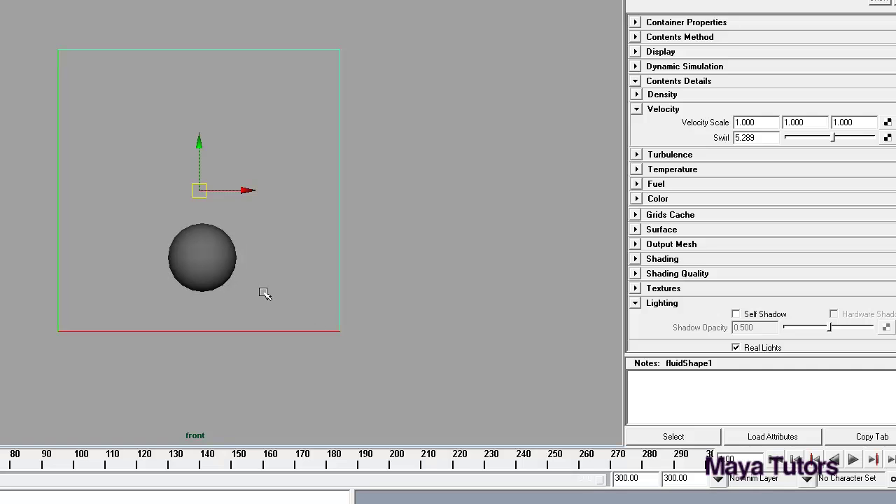
click(219, 265)
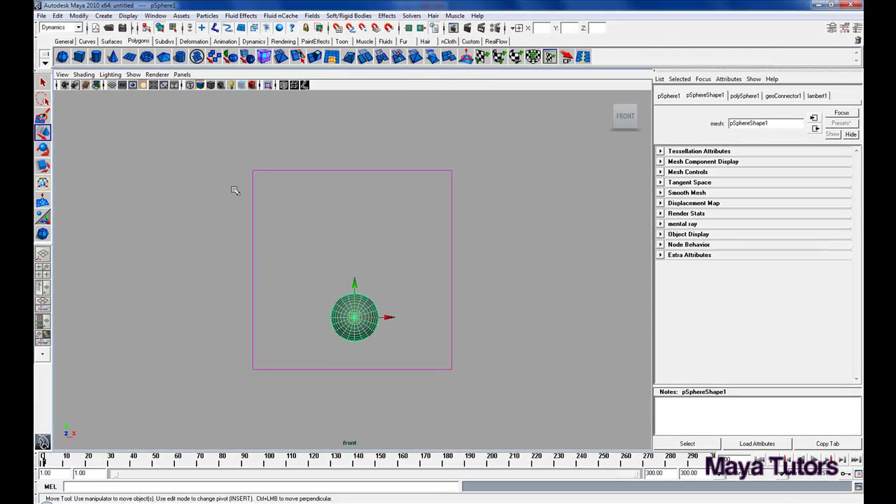
key(Delete)
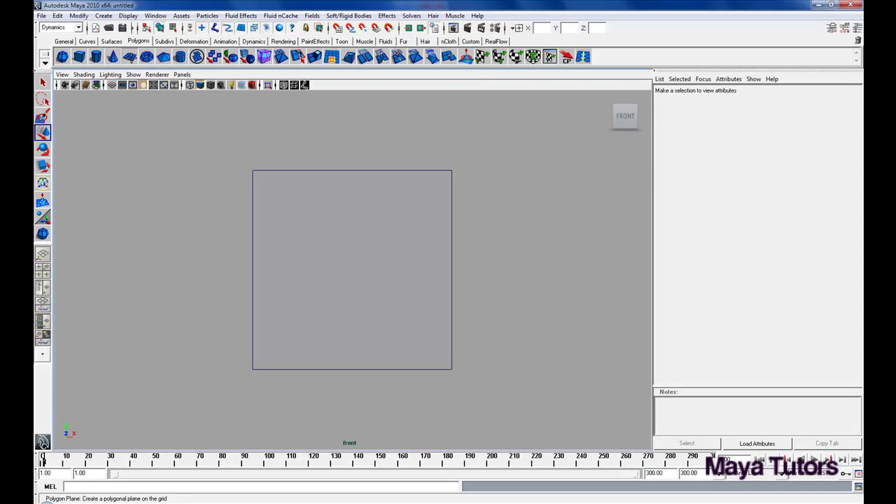